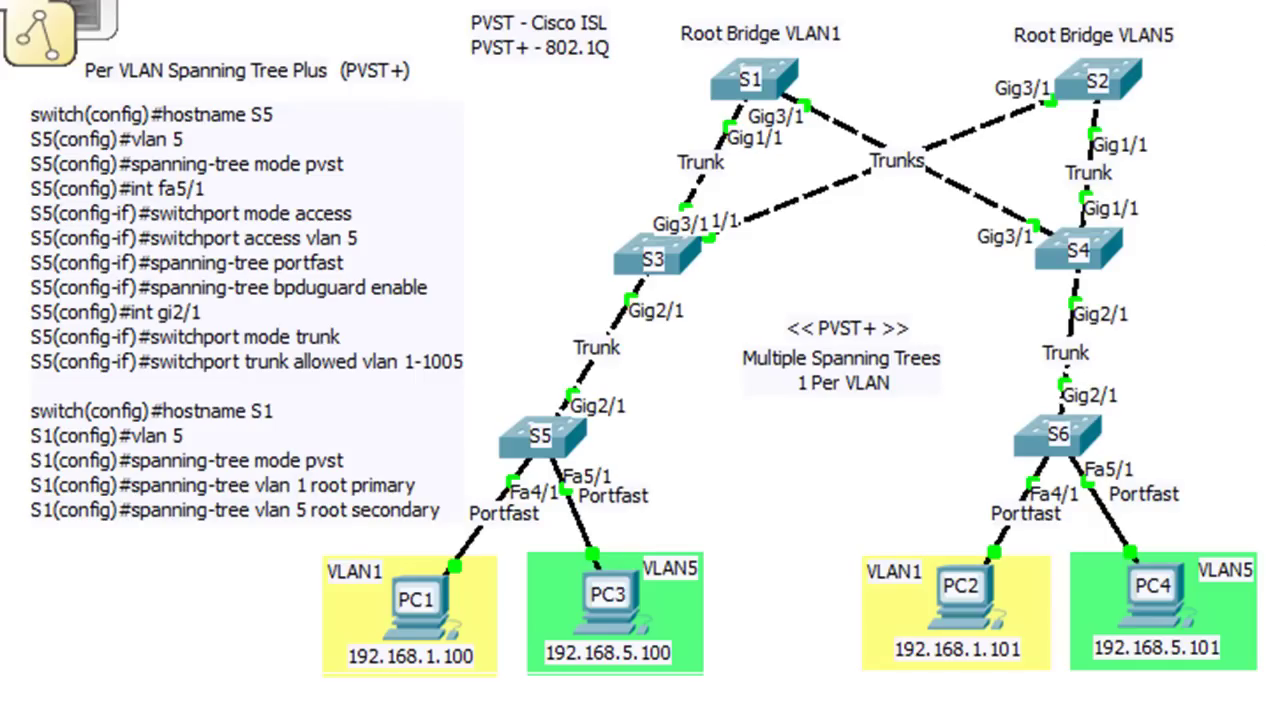
Place a text note reading 'Redundancy' on the canvas just left of switch S1
left_click(500, 100)
type("Redundancy")
left_click(564, 134)
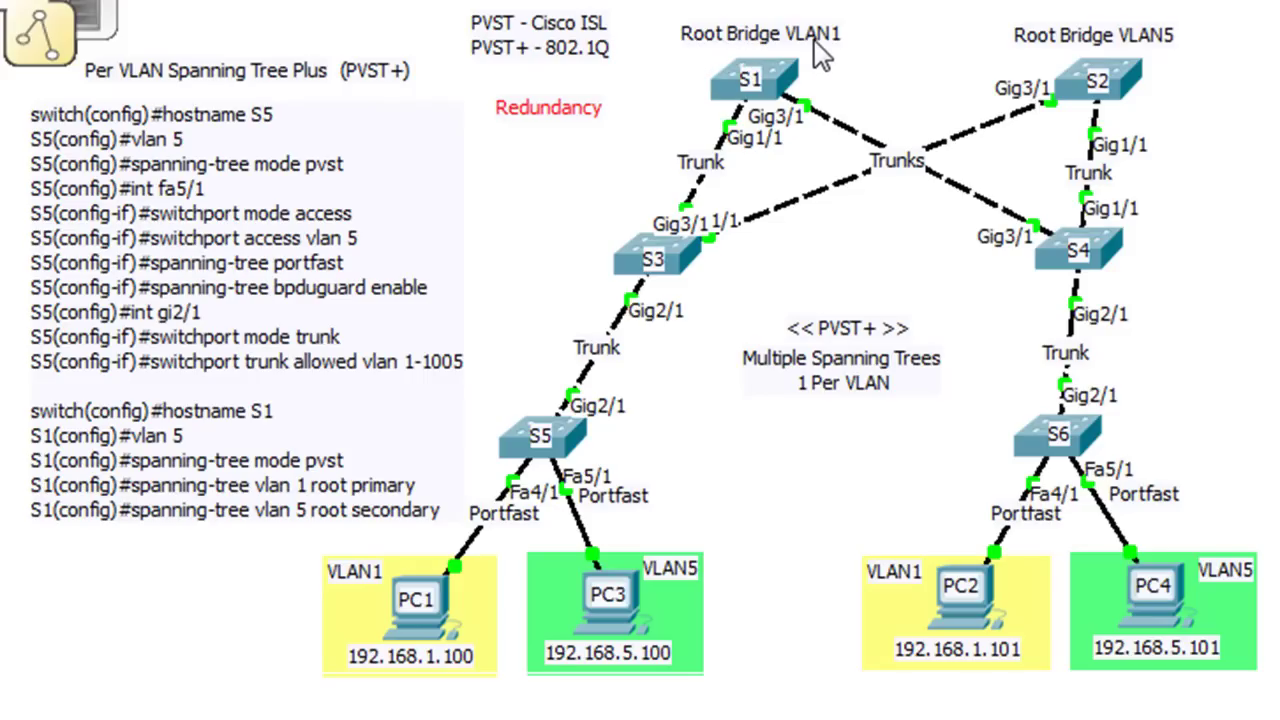
mouse_move(1133, 58)
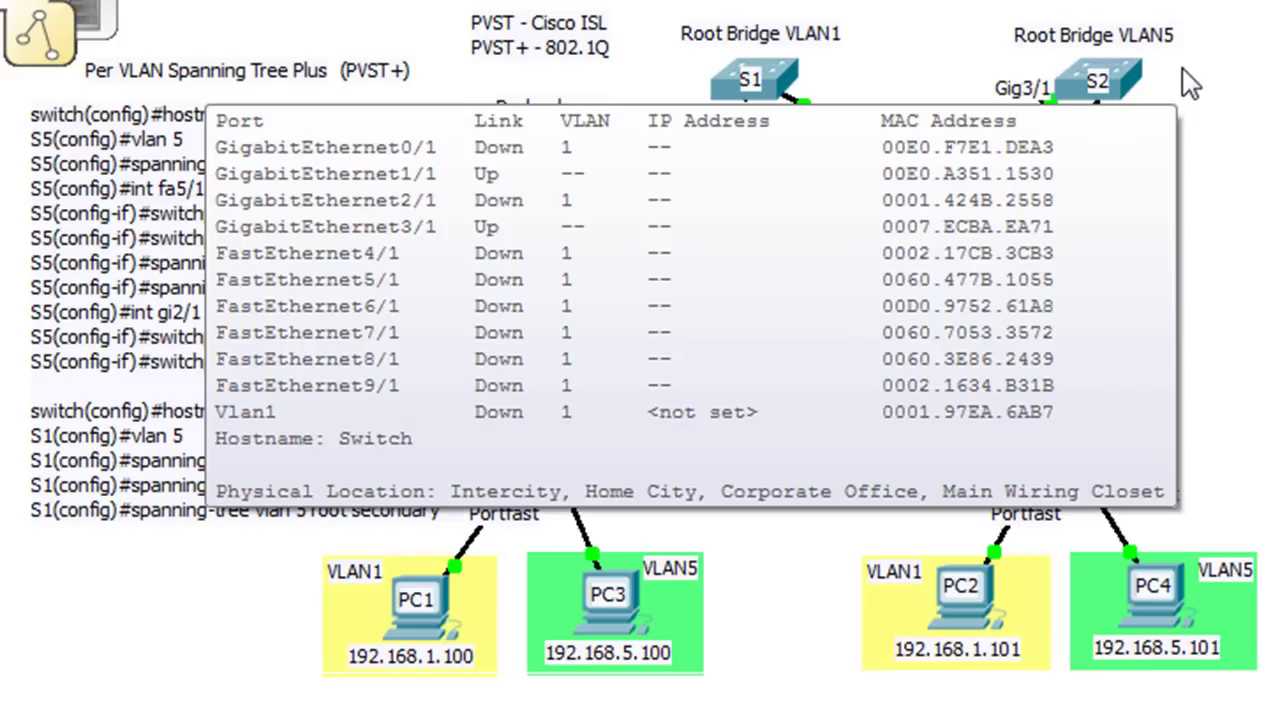
Edit the note by S2 to read 'Secondary Bridge VLAN1' and nudge it up and right
left_click(1182, 35)
type("Secondary Bridge VLAN5")
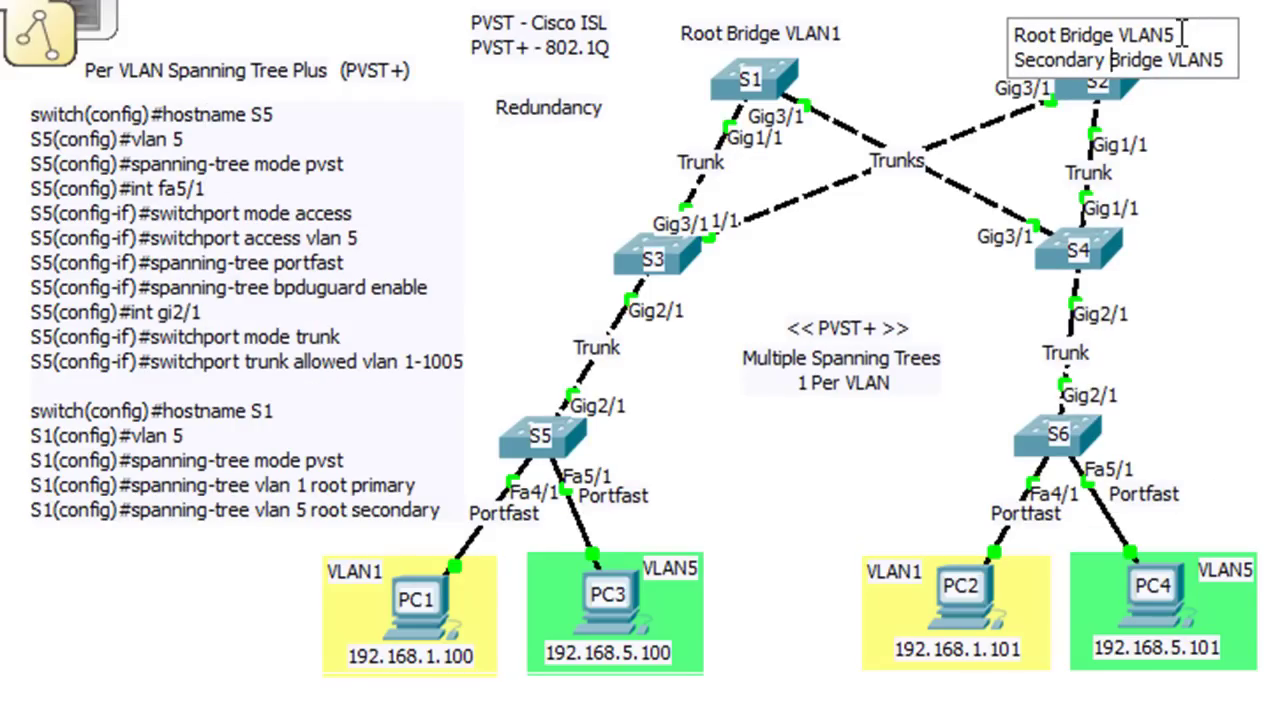
key("End")
key("BackSpace")
type("1")
left_click(1248, 157)
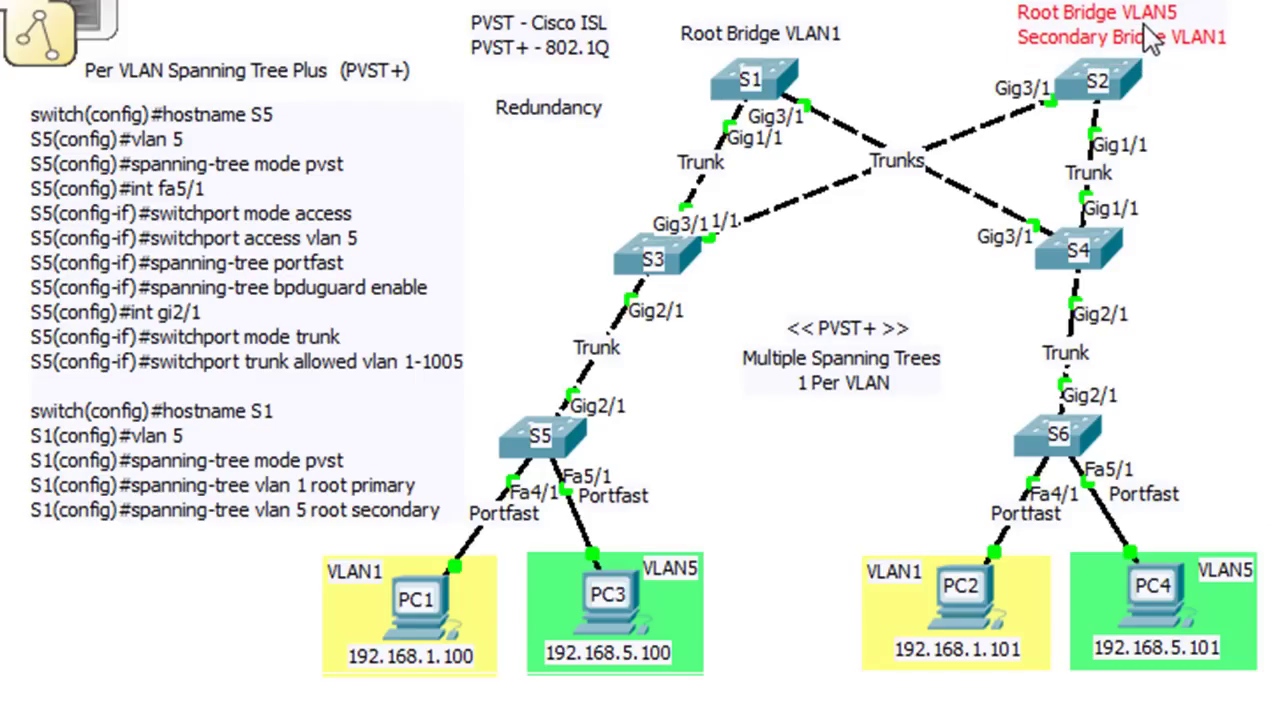
left_click_drag(1166, 32, 1176, 16)
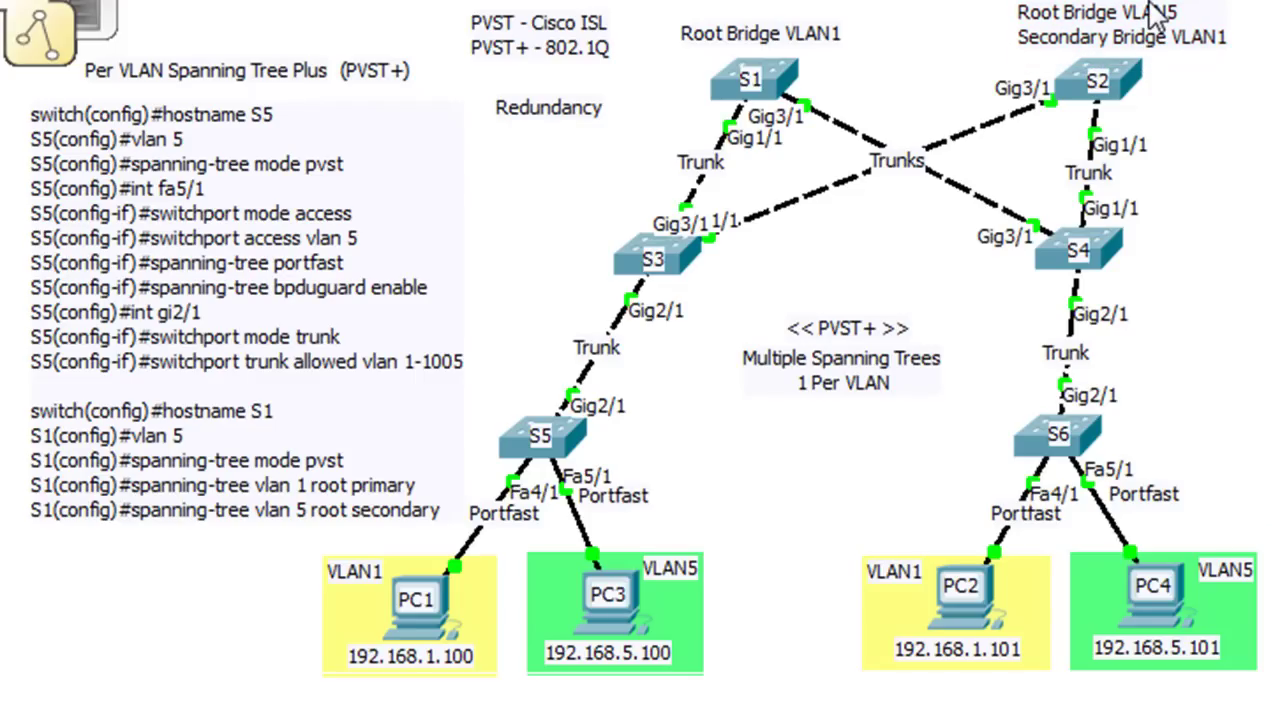
mouse_move(1197, 64)
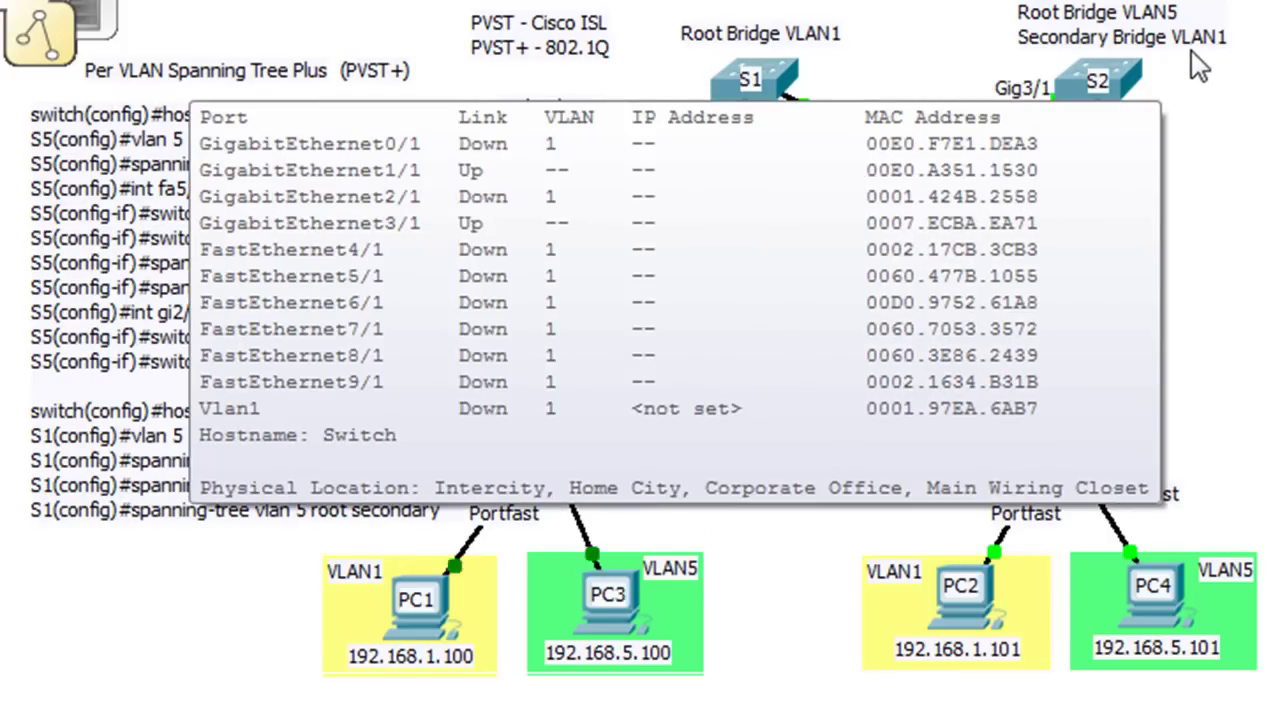
Move S1's 'Root Bridge VLAN1' note above S1 and add a 'Secondary Bridge VLAN5' line
left_click_drag(745, 40, 752, 20)
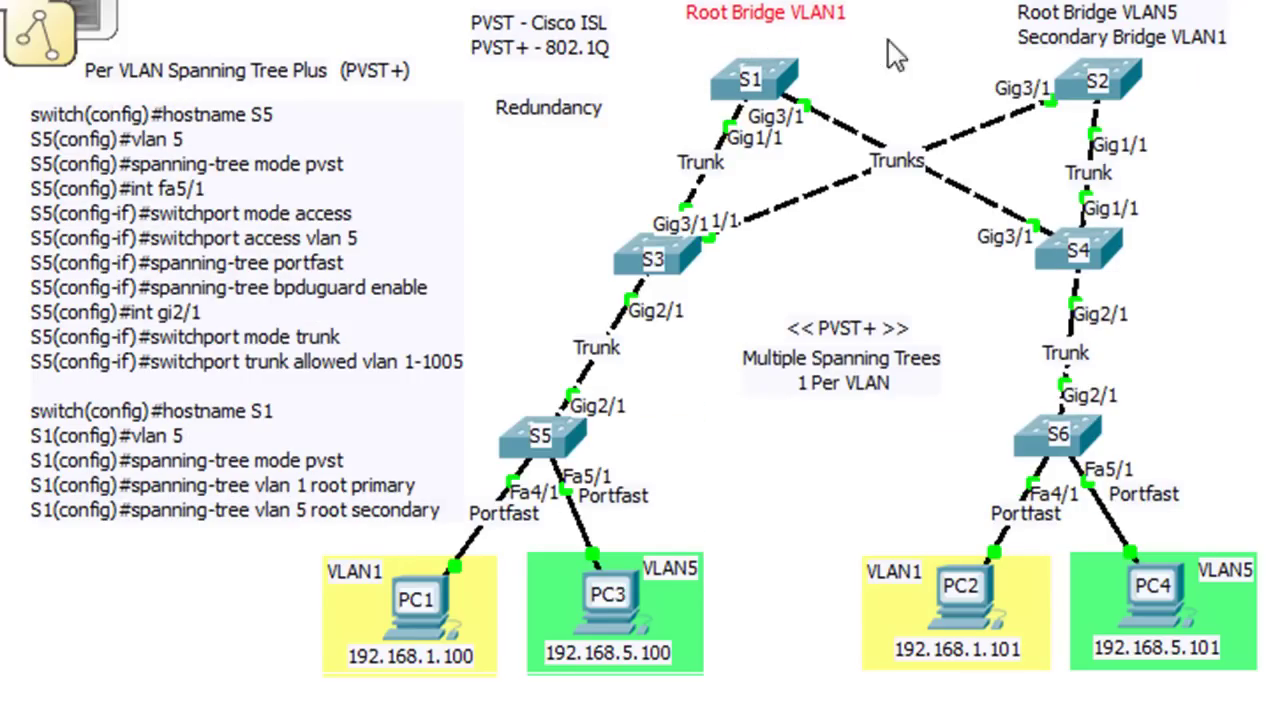
double_click(847, 14)
key("Return")
type("Secondary Bridge VLAN1")
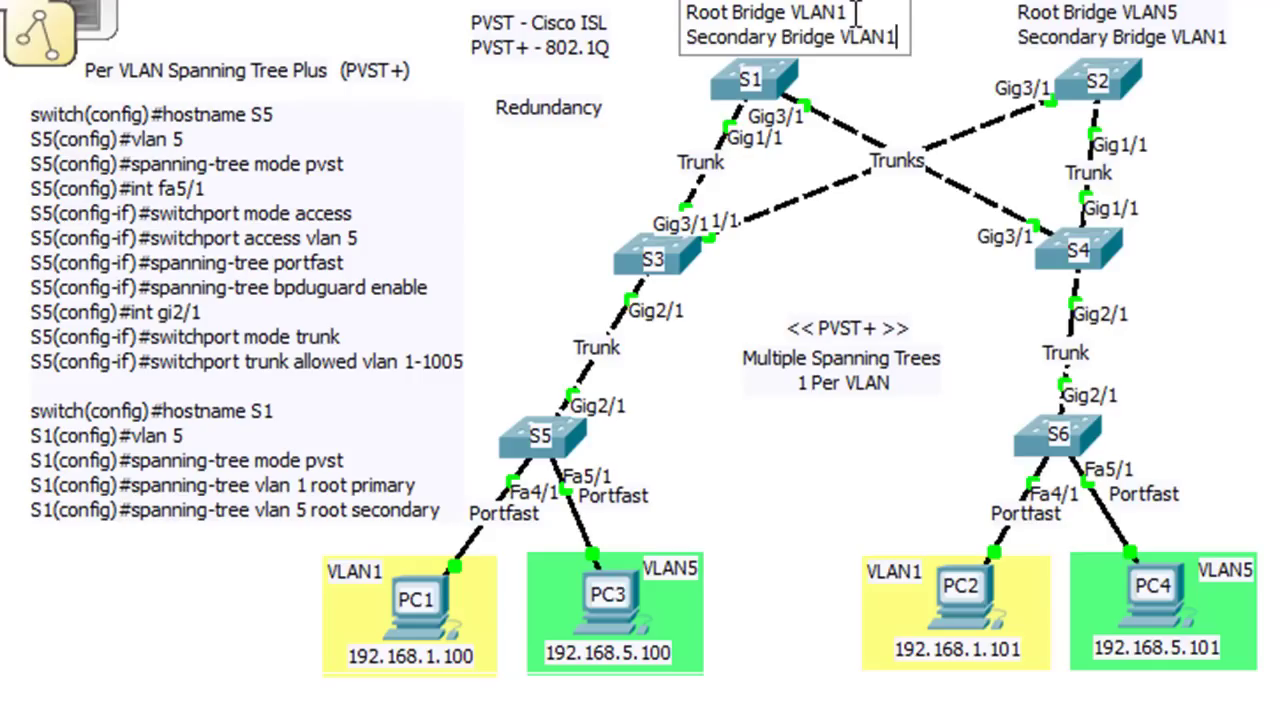
key("BackSpace")
type("5")
left_click(929, 86)
left_click(830, 36)
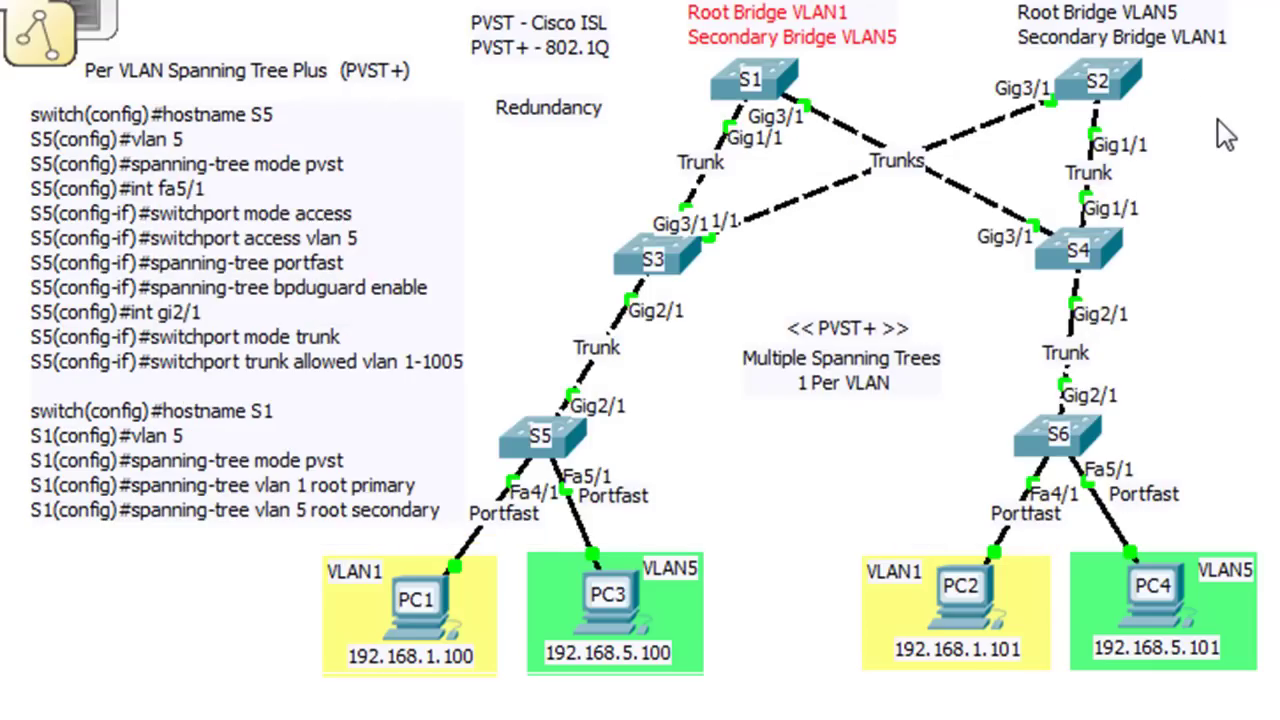
left_click(1228, 135)
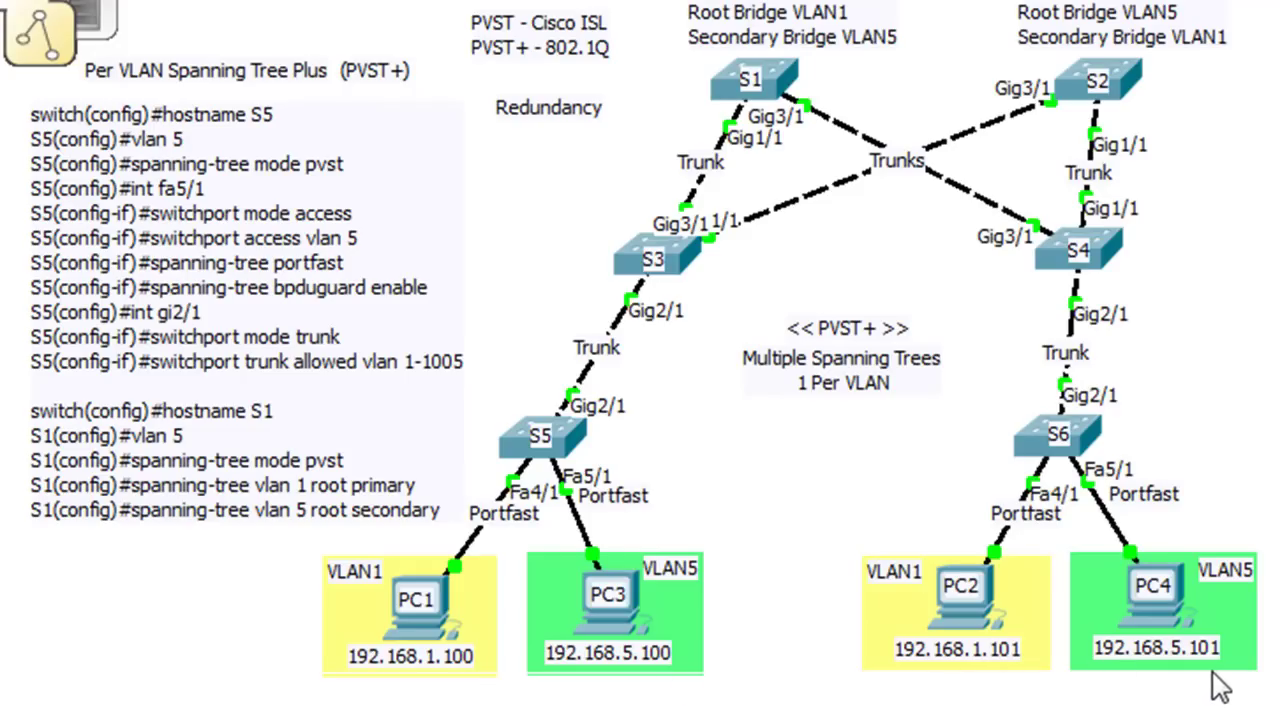
mouse_move(1180, 680)
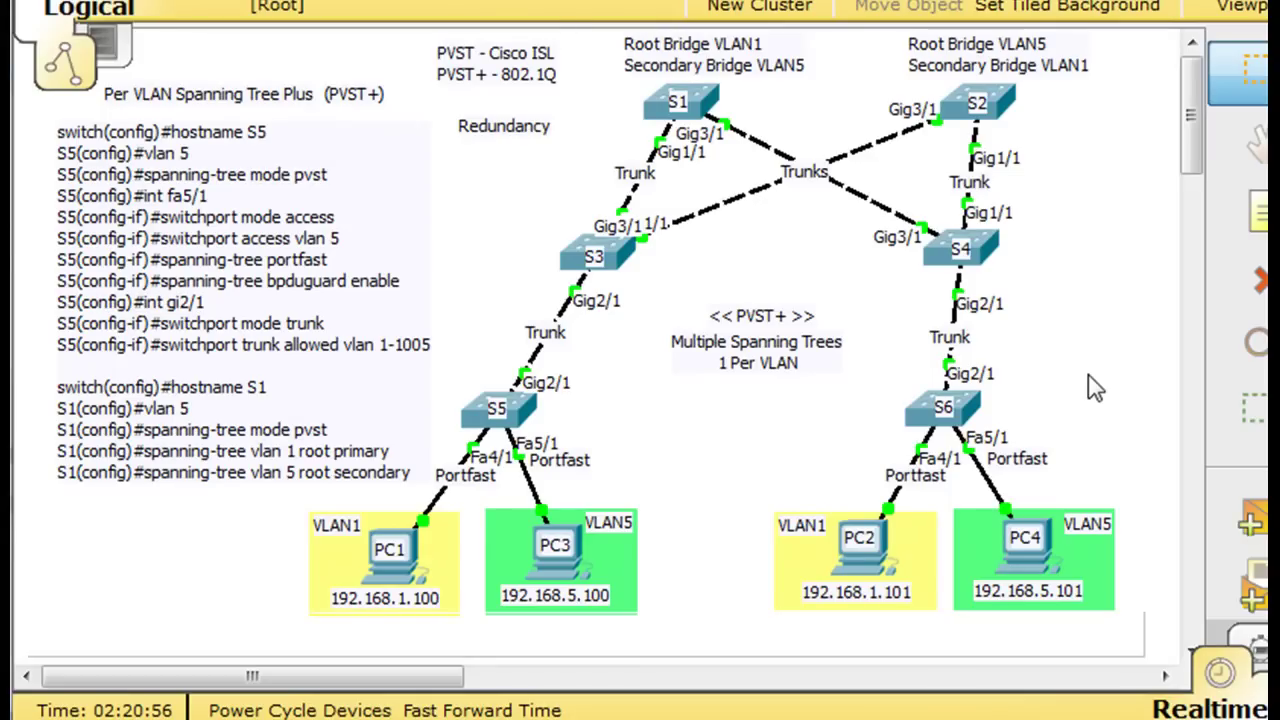
In S1's CLI, enter privileged and global configuration mode and set the hostname to S1
left_click(708, 100)
left_click_drag(273, 51, 686, 26)
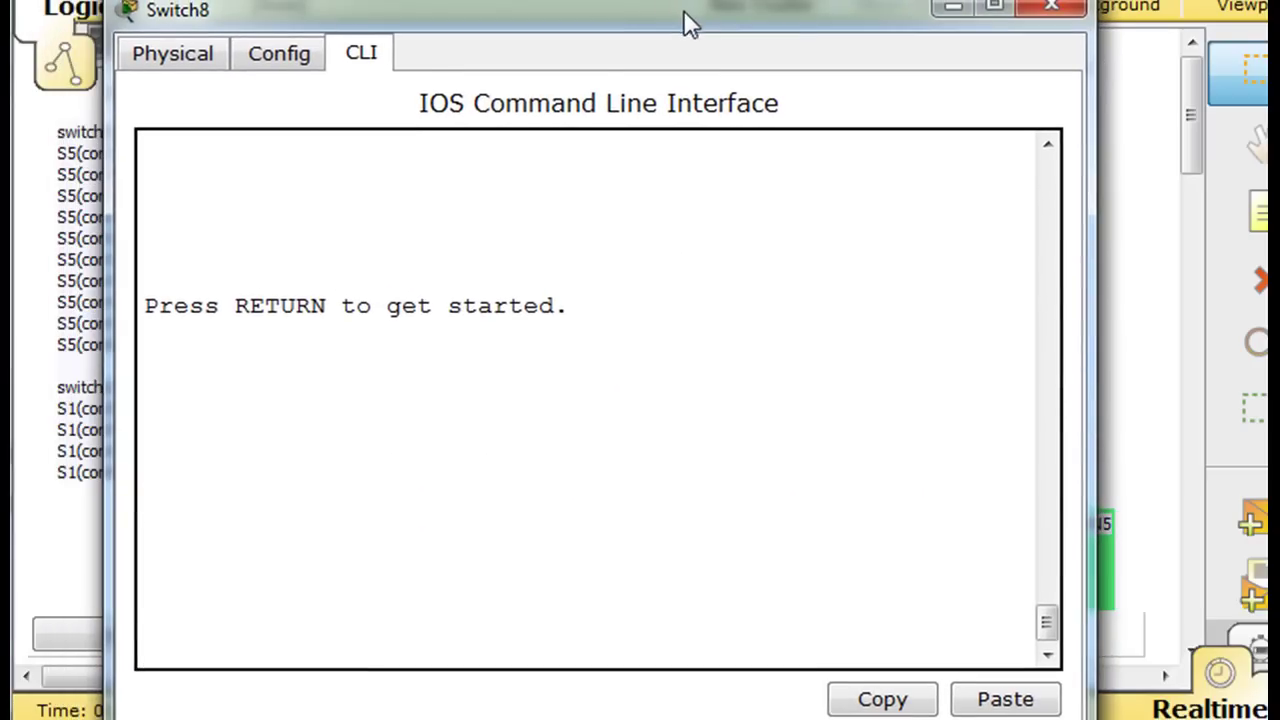
key("Return")
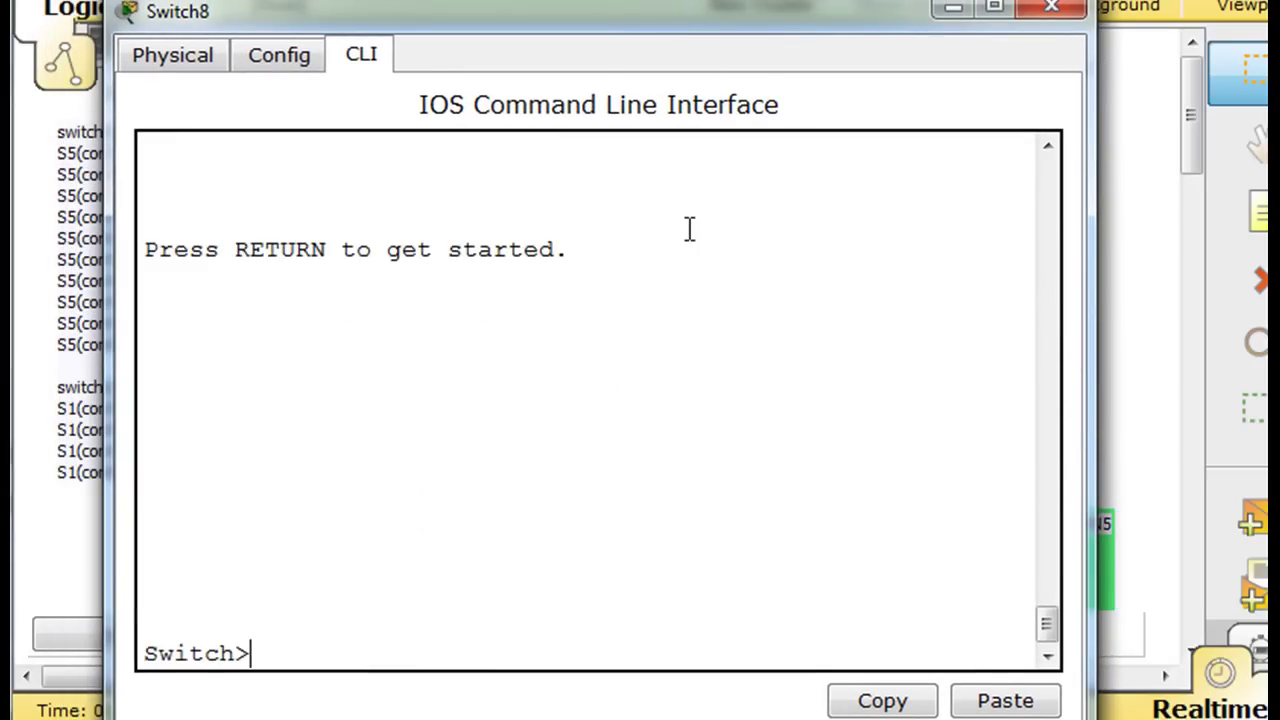
mouse_move(703, 14)
left_mouse_down()
mouse_move(703, 2)
mouse_move(703, 22)
left_mouse_up()
type("en")
key("Return")
type("conf t")
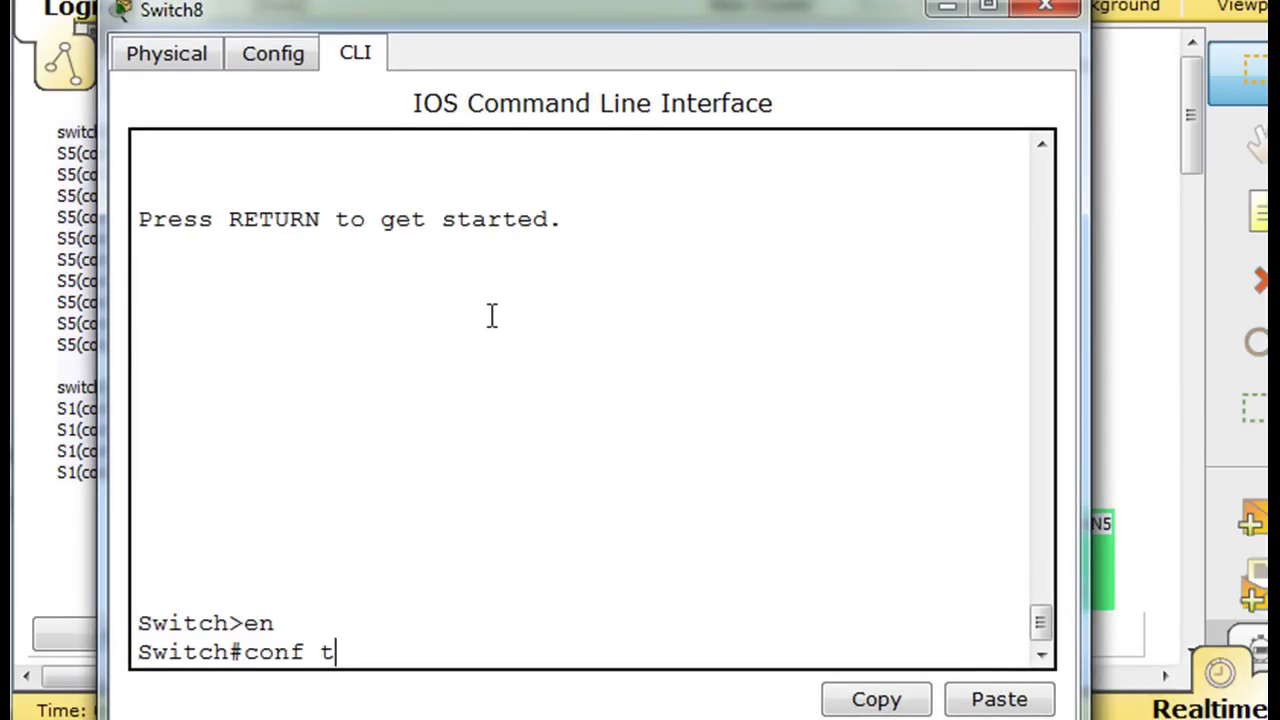
key("Return")
type("hostname S1")
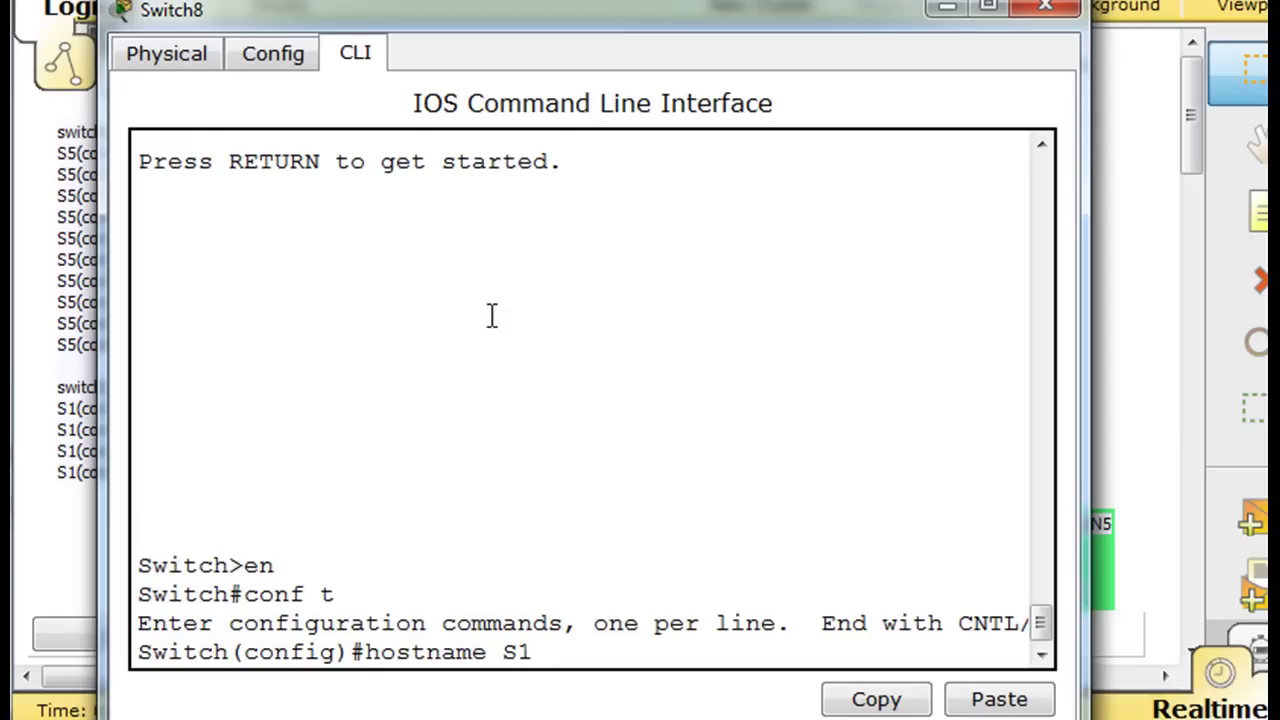
key("Return")
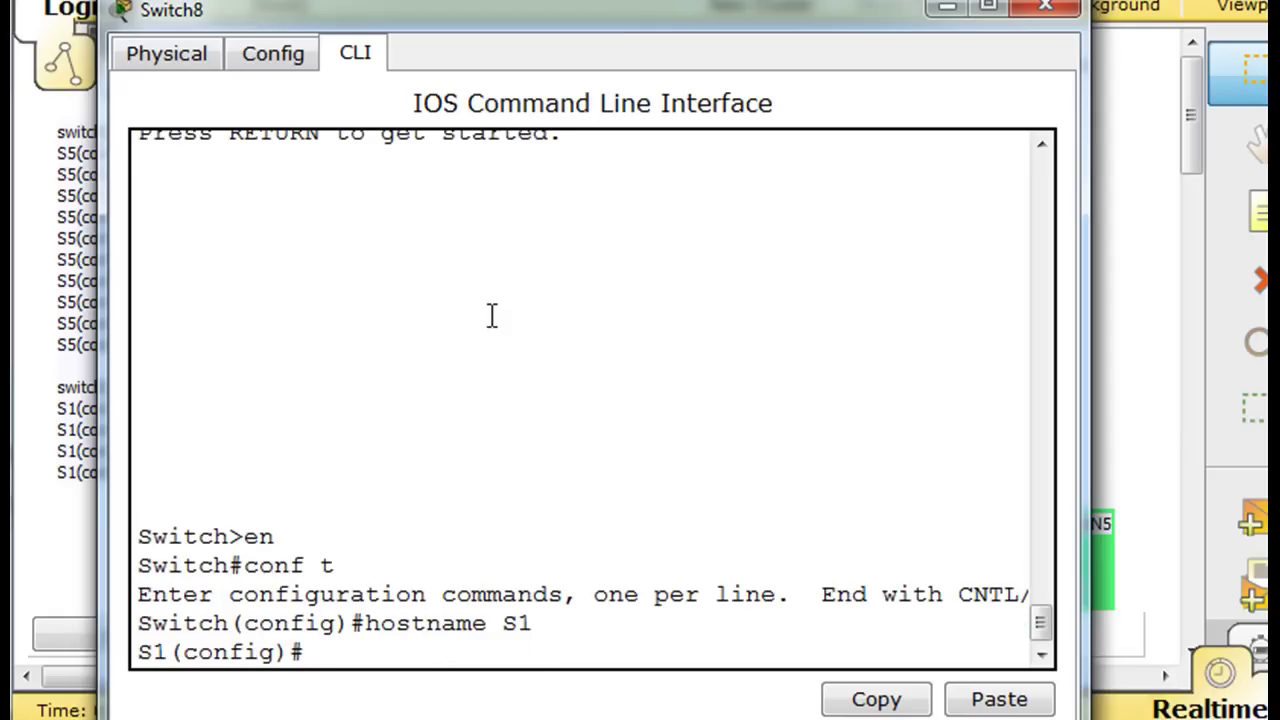
Create VLAN 5 on S1 with the vlan 5 command
mouse_move(639, 12)
left_mouse_down()
mouse_move(854, 153)
mouse_move(753, 212)
mouse_move(656, 38)
mouse_move(626, 29)
left_mouse_up()
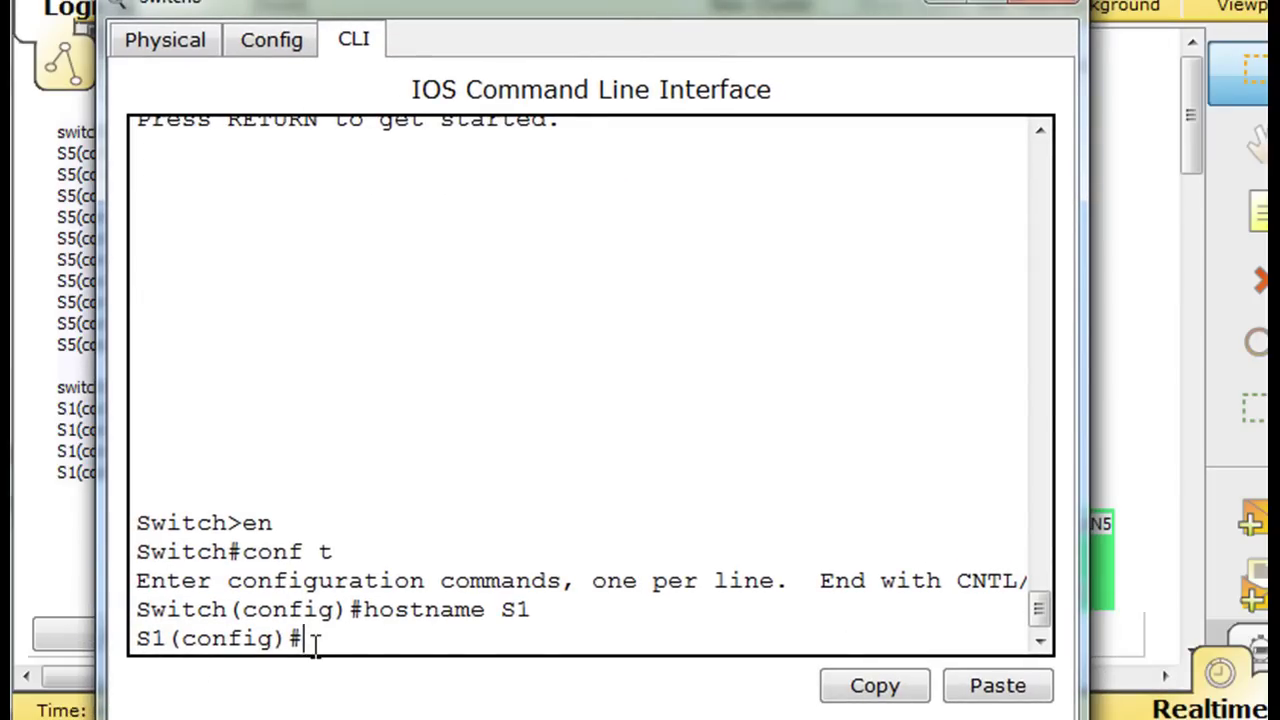
type("vlan")
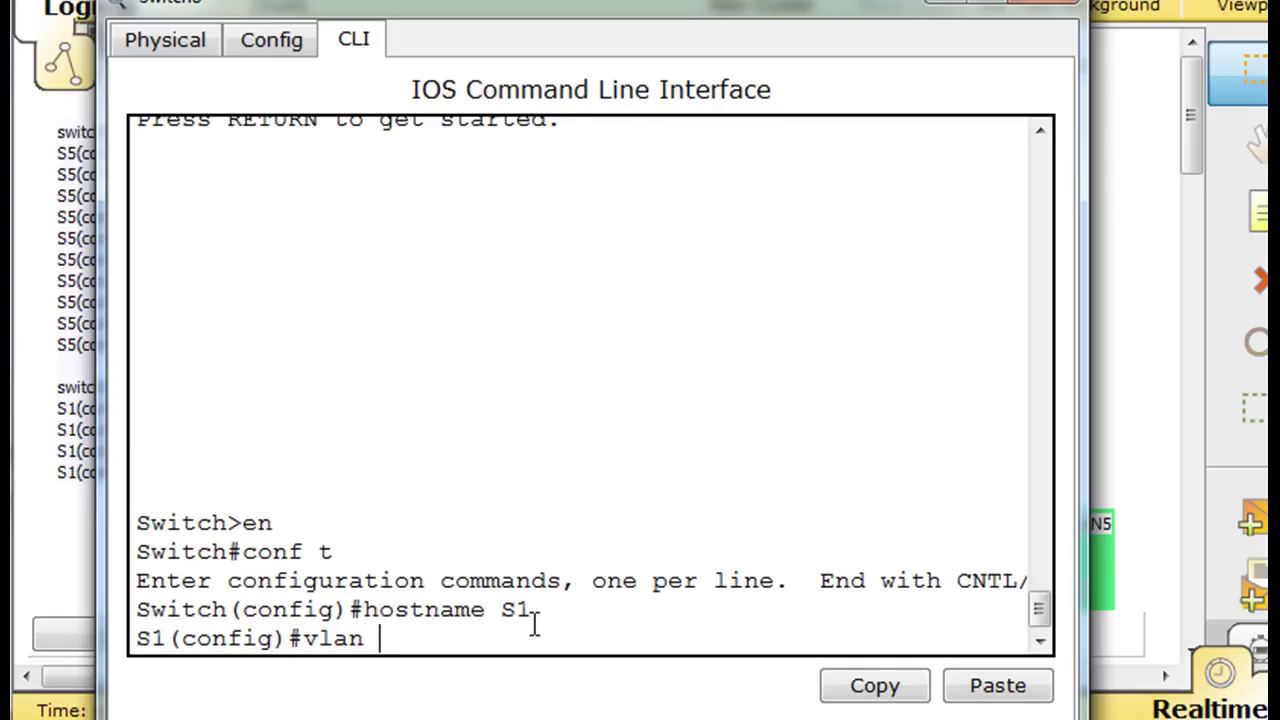
type("5")
key("Return")
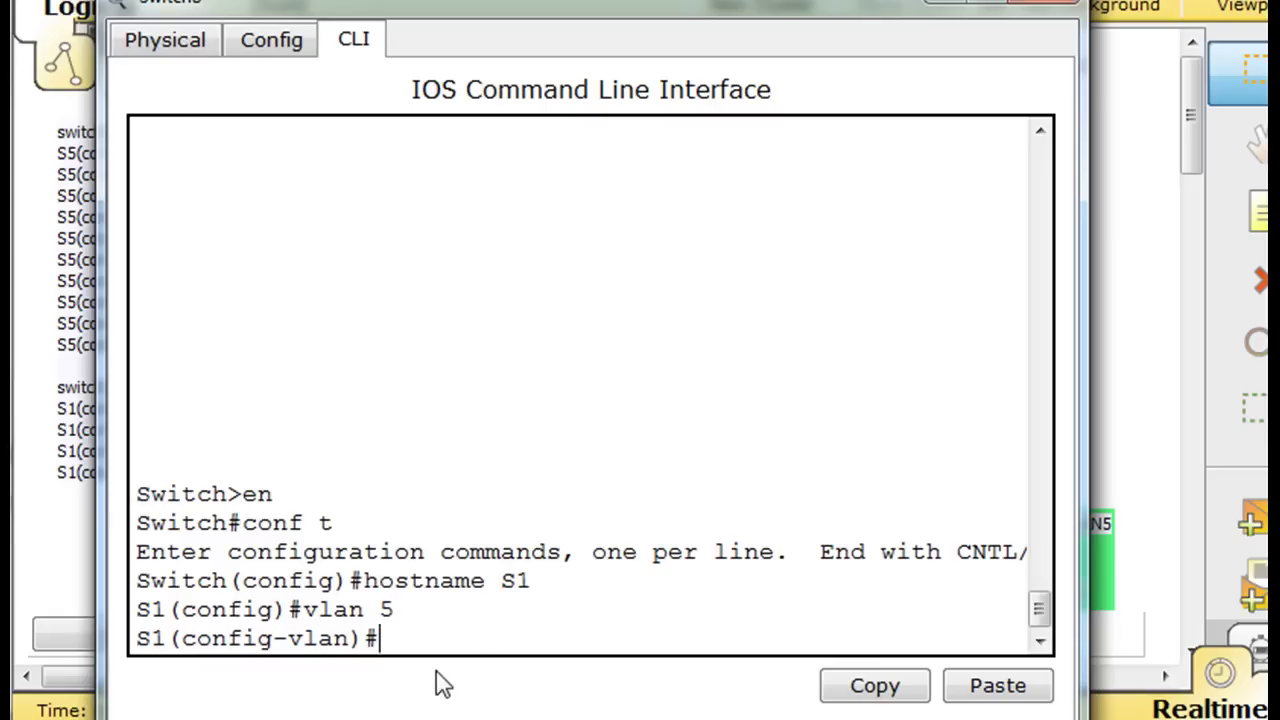
left_click_drag(543, 10, 537, 205)
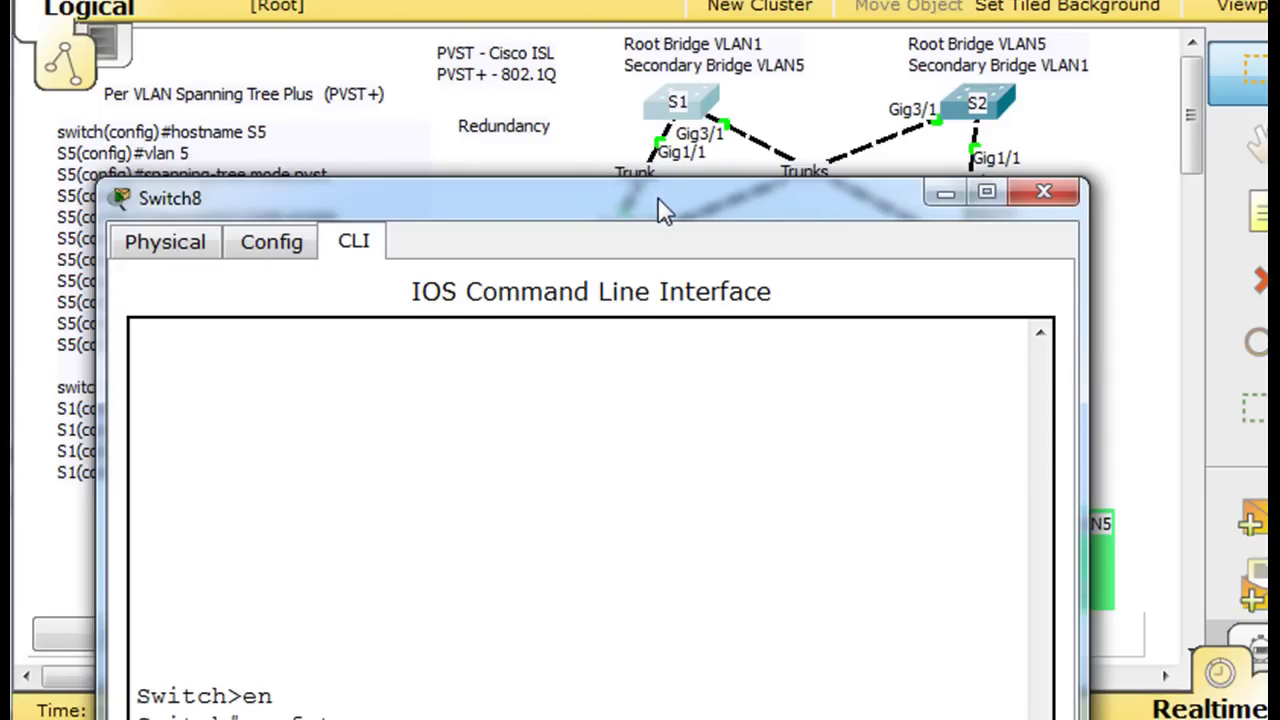
From global configuration, set S1's spanning-tree mode to pvst and return to the S1# prompt
left_click_drag(657, 200, 638, 1)
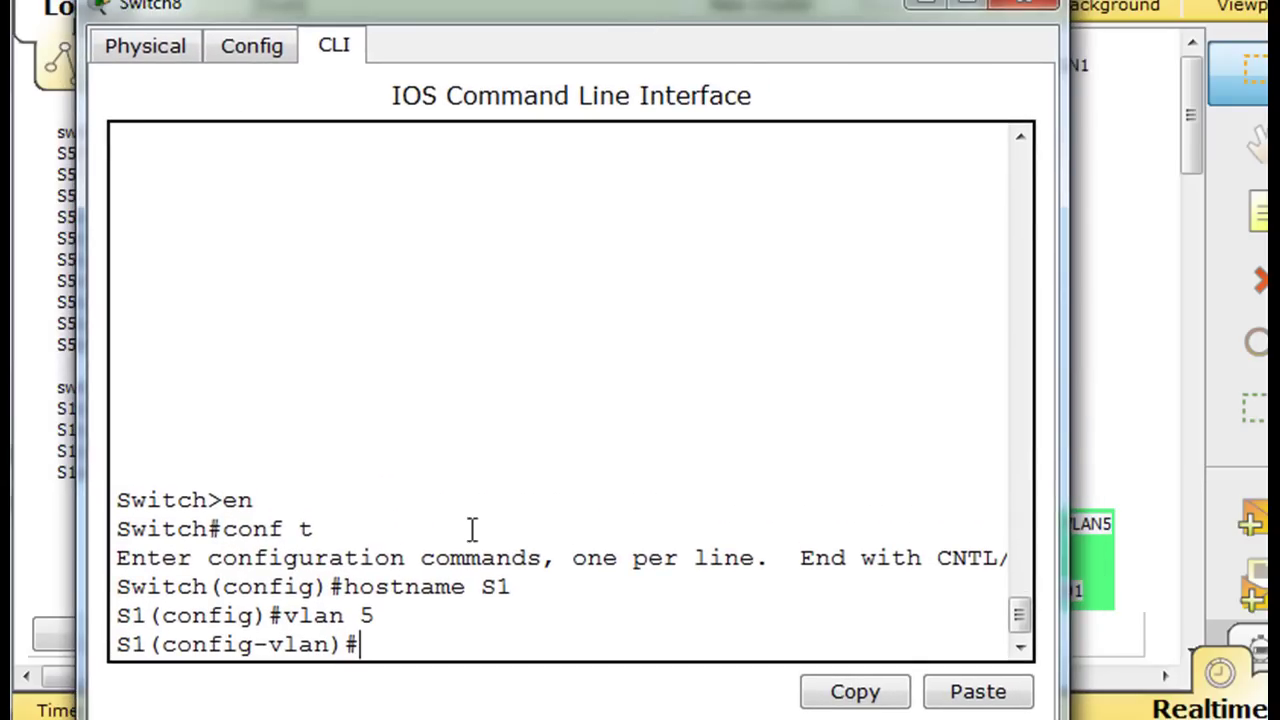
key("ctrl+z")
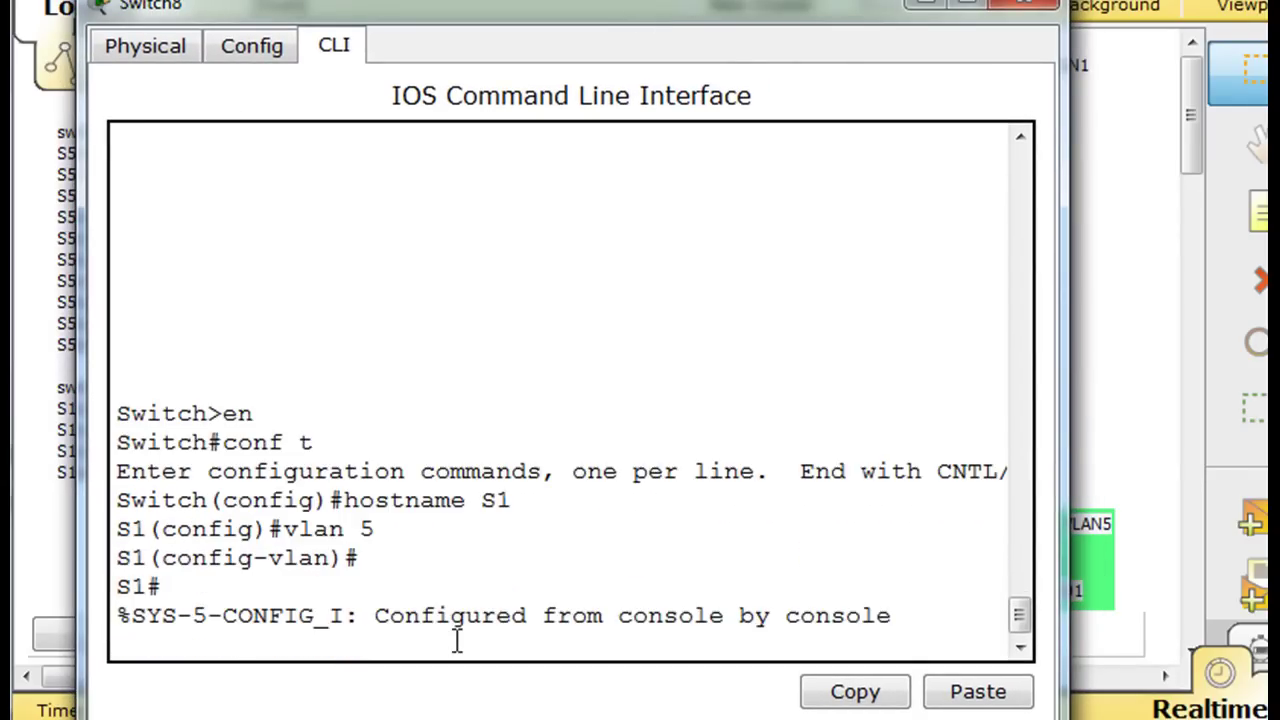
key("Return")
type("conf t")
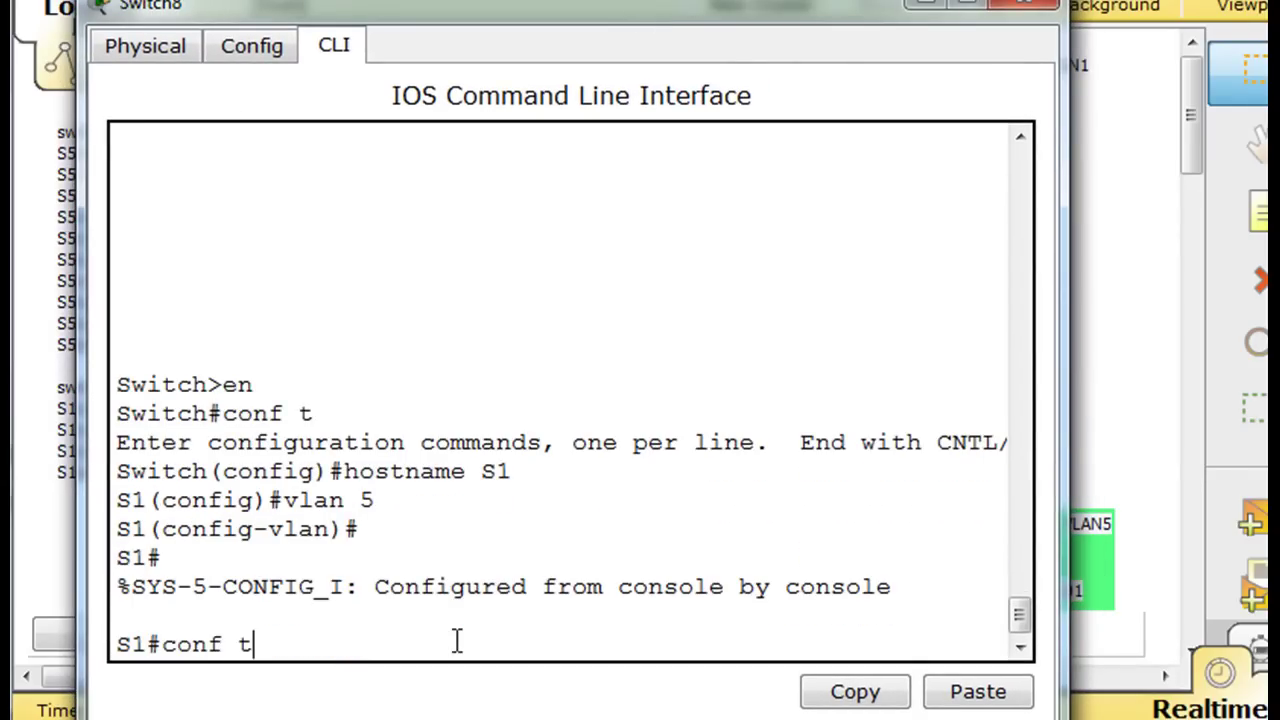
key("Return")
type("spn")
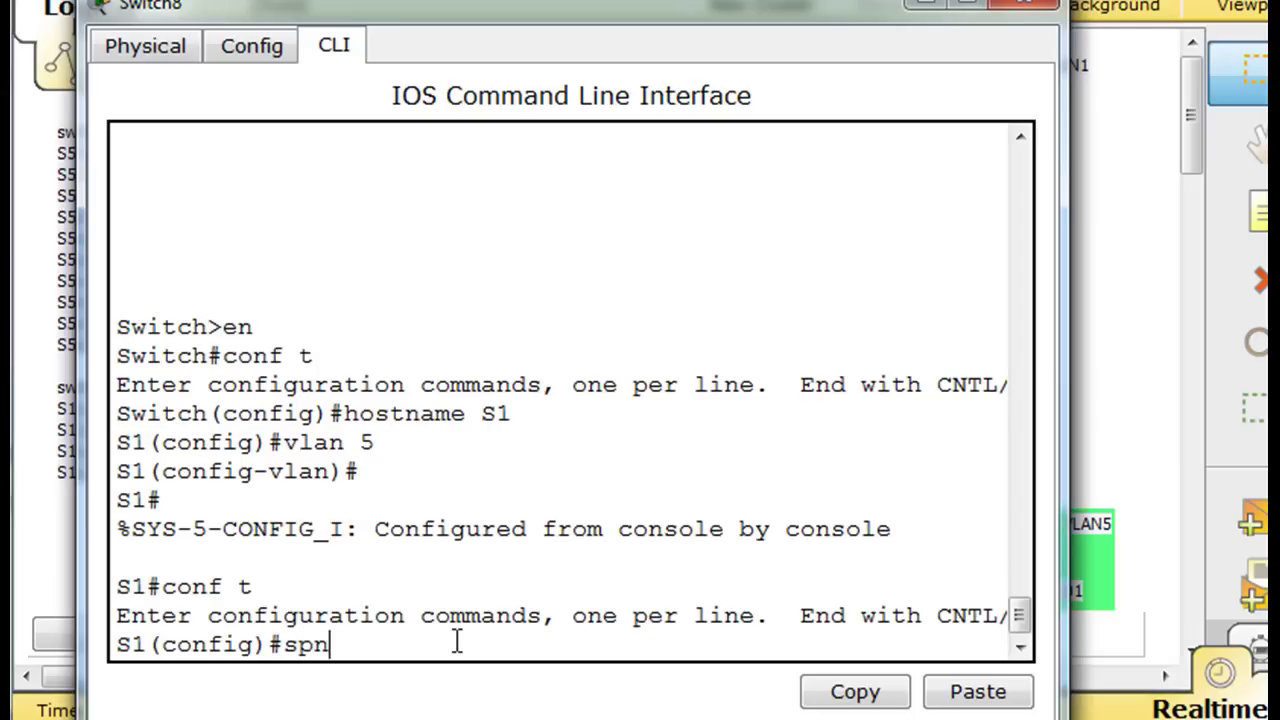
type("a")
key("BackSpace")
key("BackSpace")
type("an")
key("Tab")
type("mode ?")
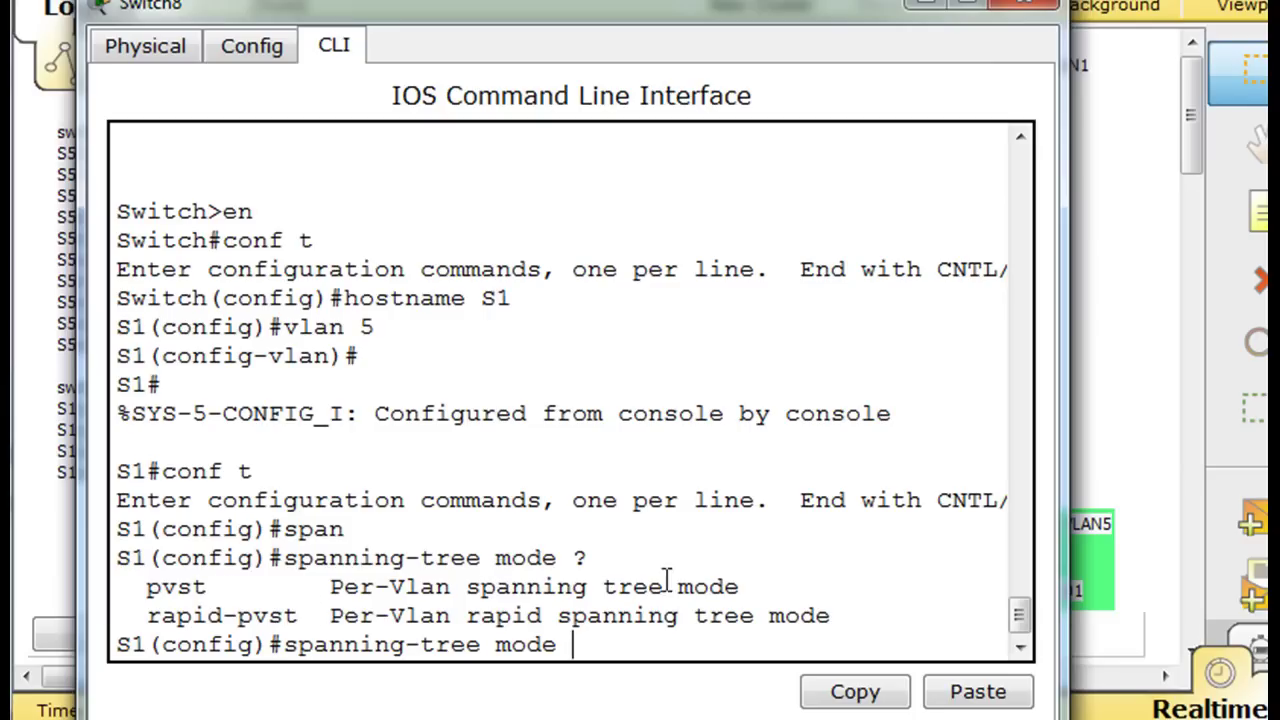
type("st")
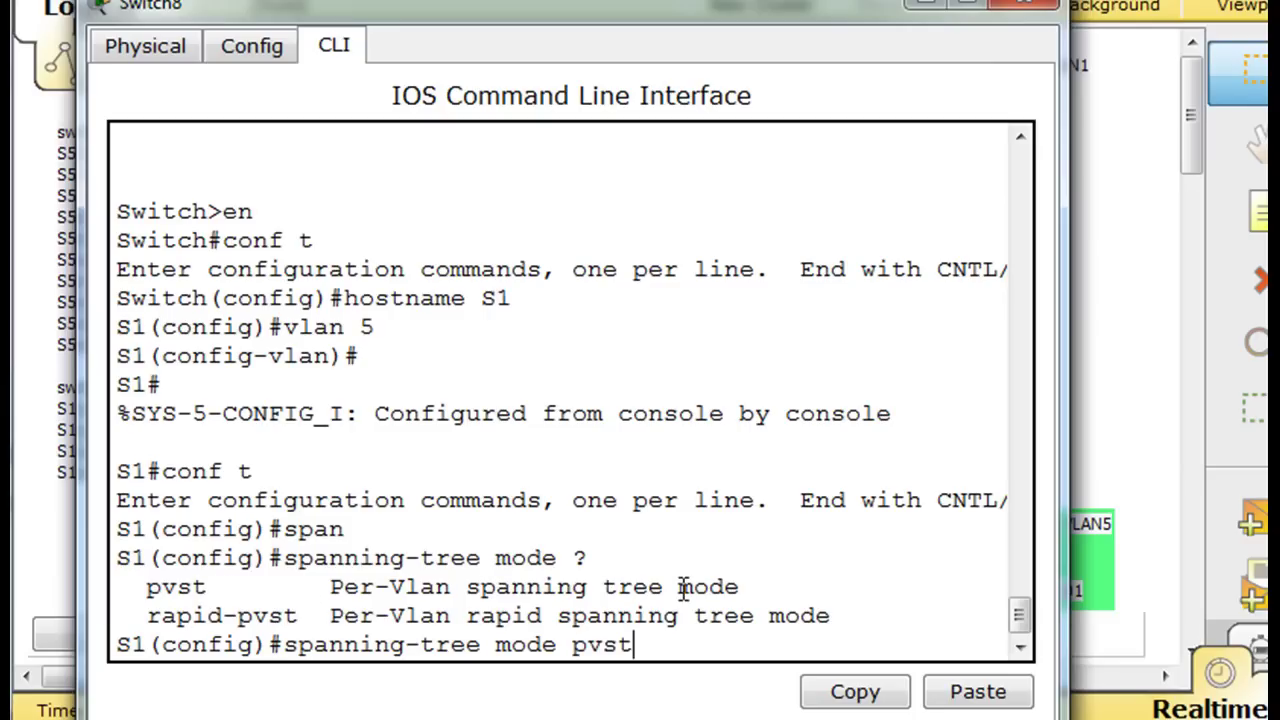
key("Return")
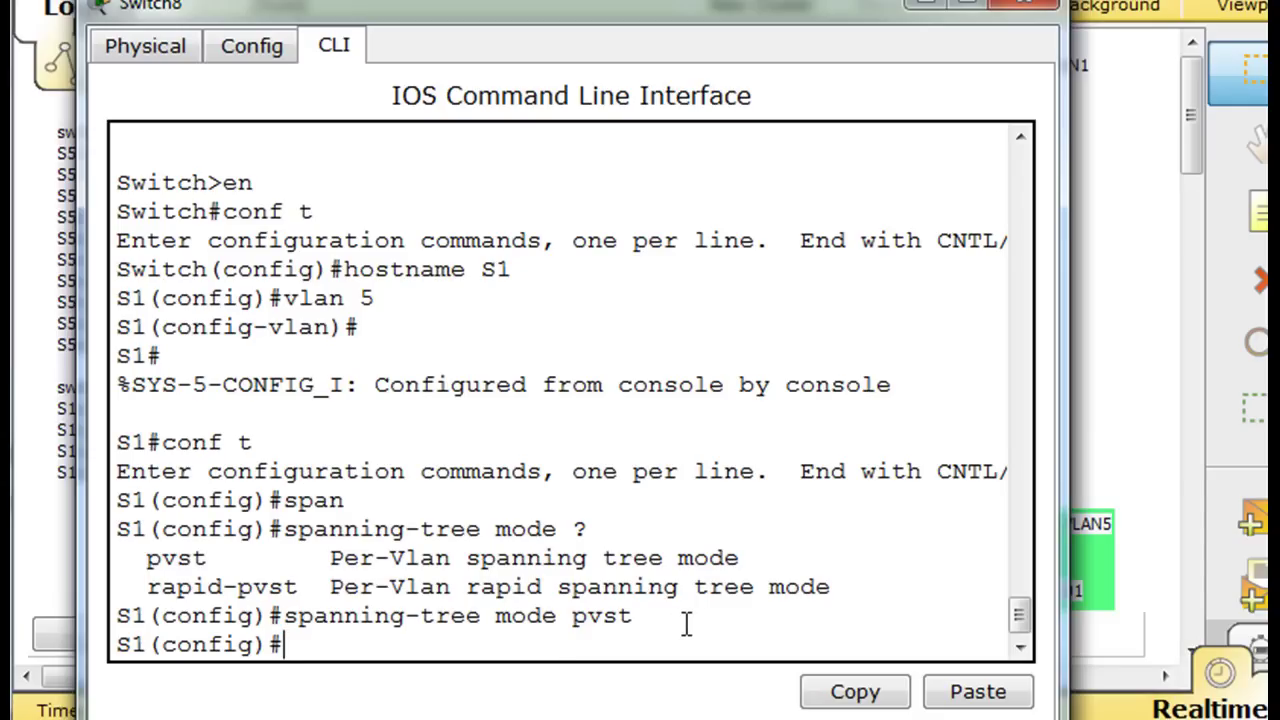
key("ctrl+z")
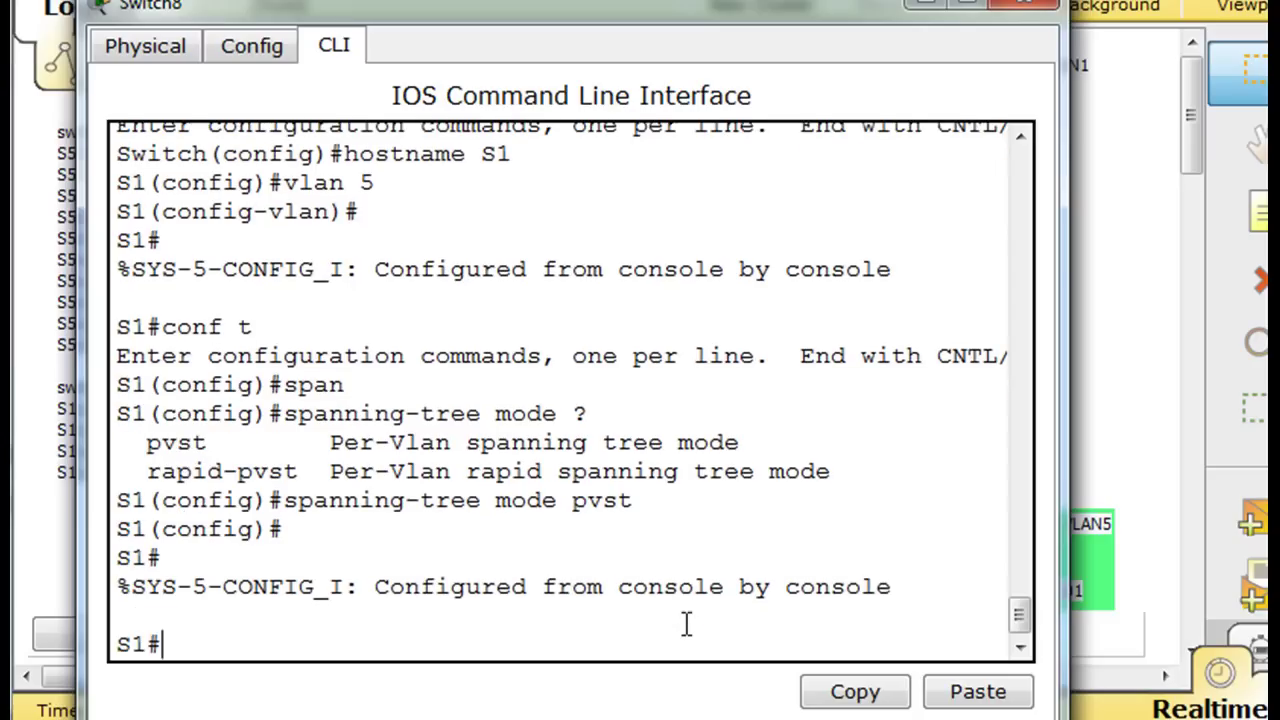
Run show spanning-tree on S1 and widen the CLI window to read the VLAN 1 and VLAN 5 output
type("show span")
key("Tab")
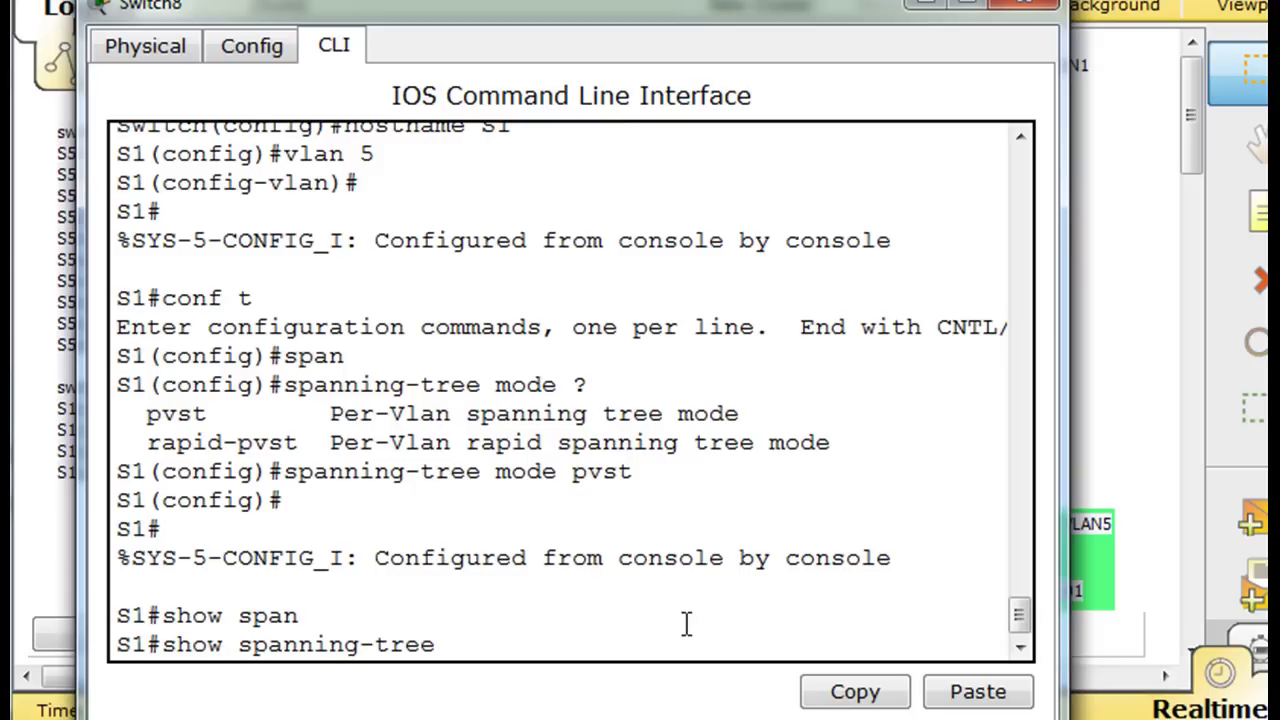
key("Return")
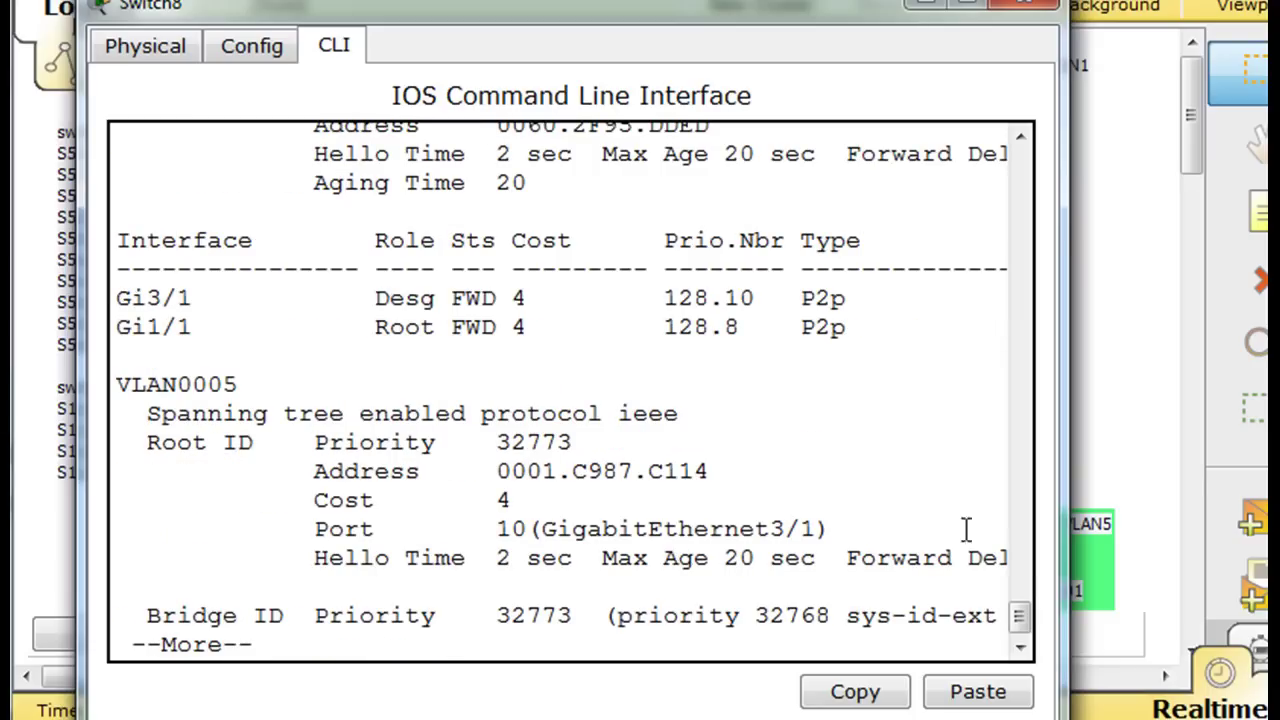
left_click_drag(1020, 618, 1020, 590)
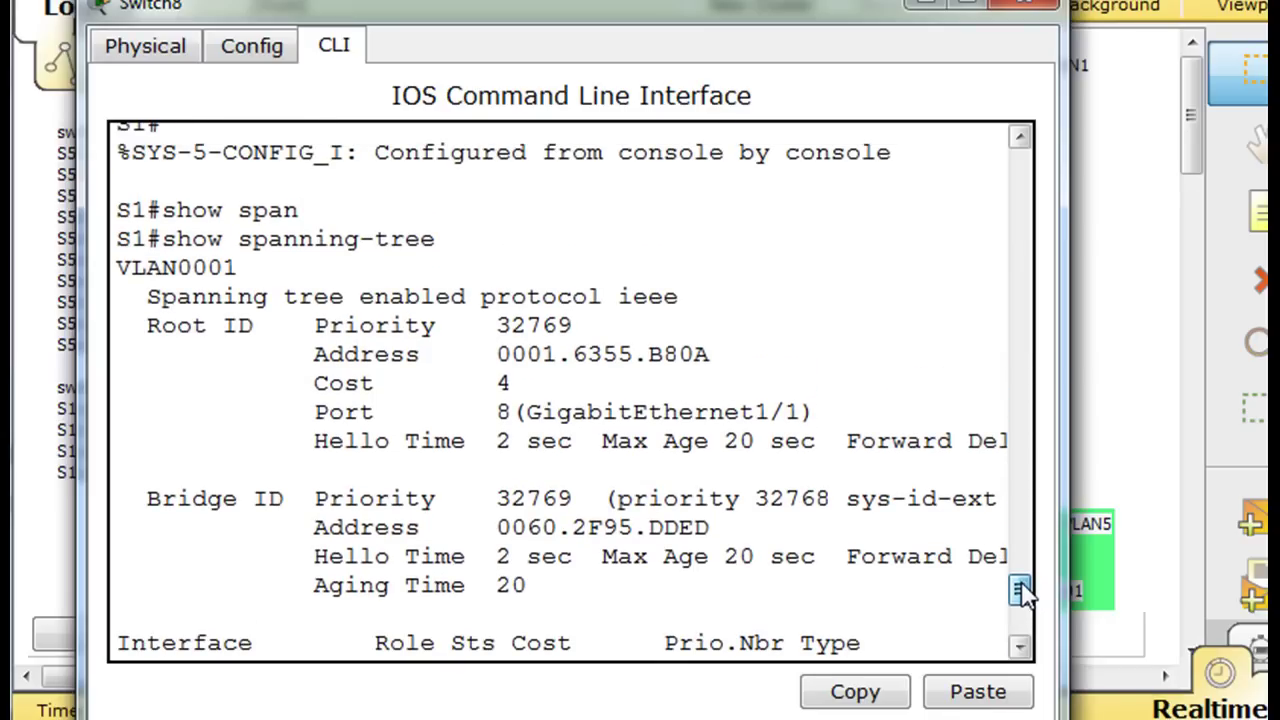
left_click_drag(1020, 590, 1023, 603)
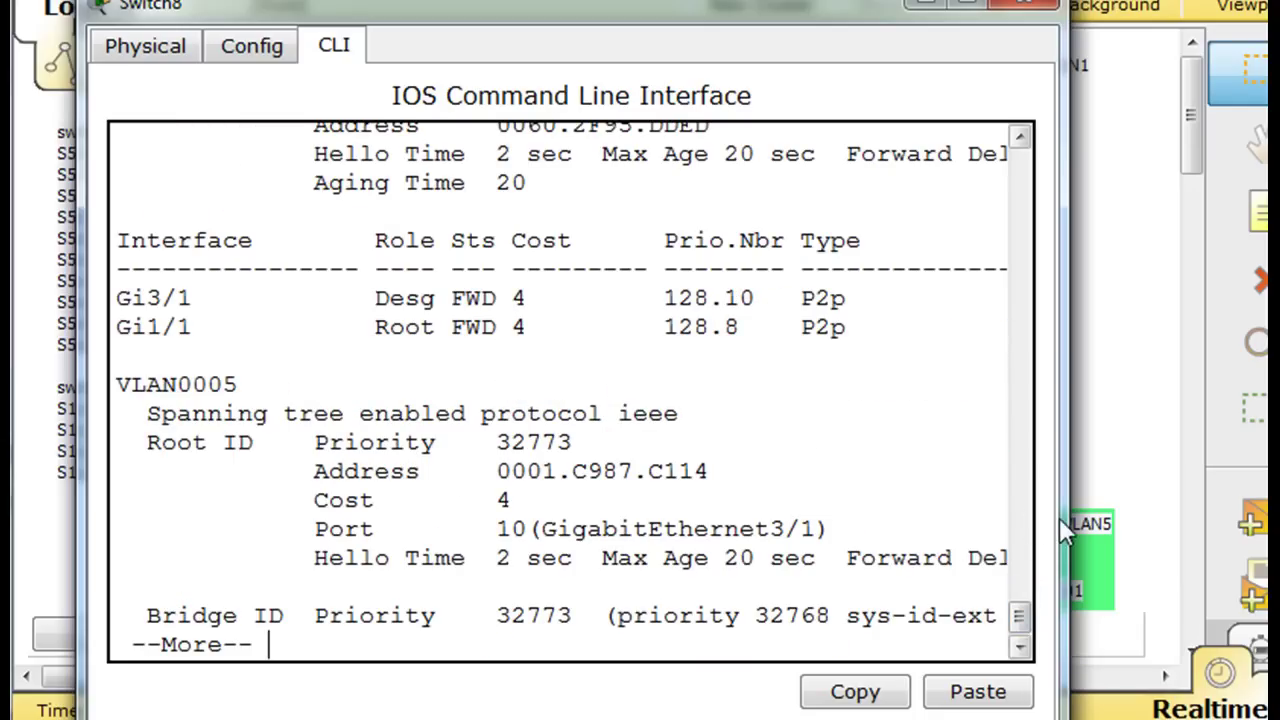
left_click_drag(1058, 522, 1279, 522)
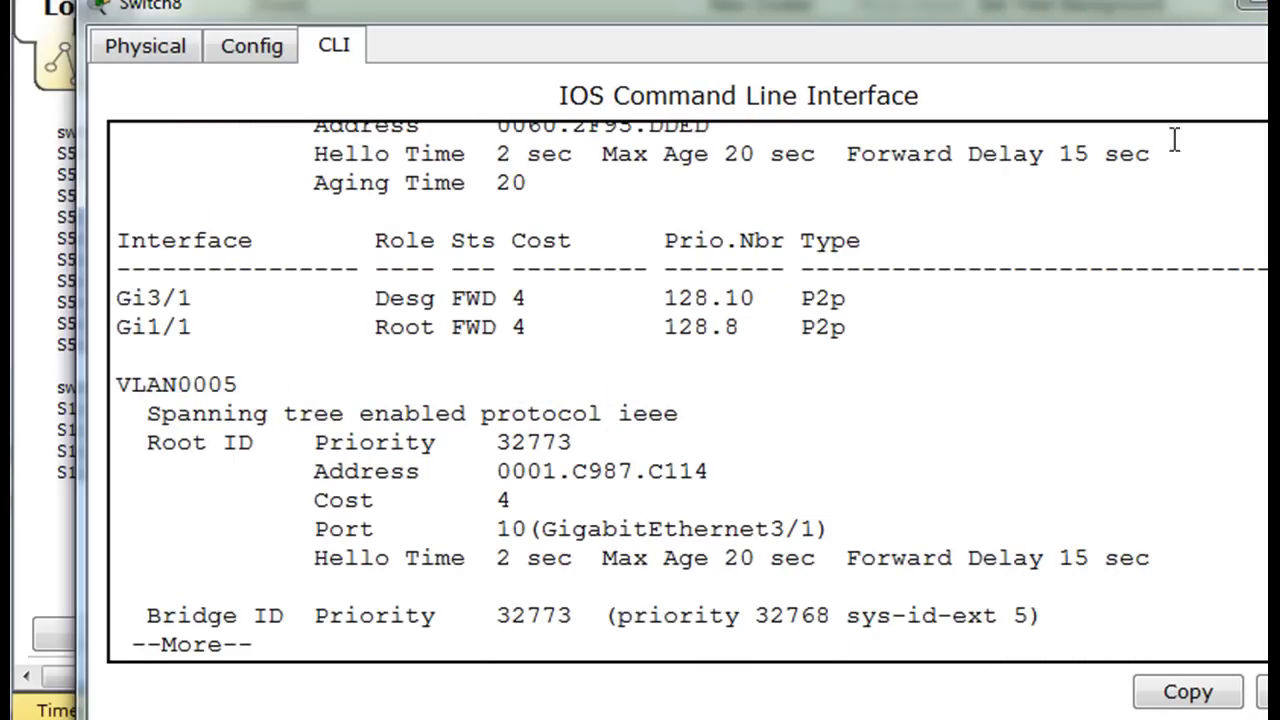
left_click_drag(1059, 2, 1013, 11)
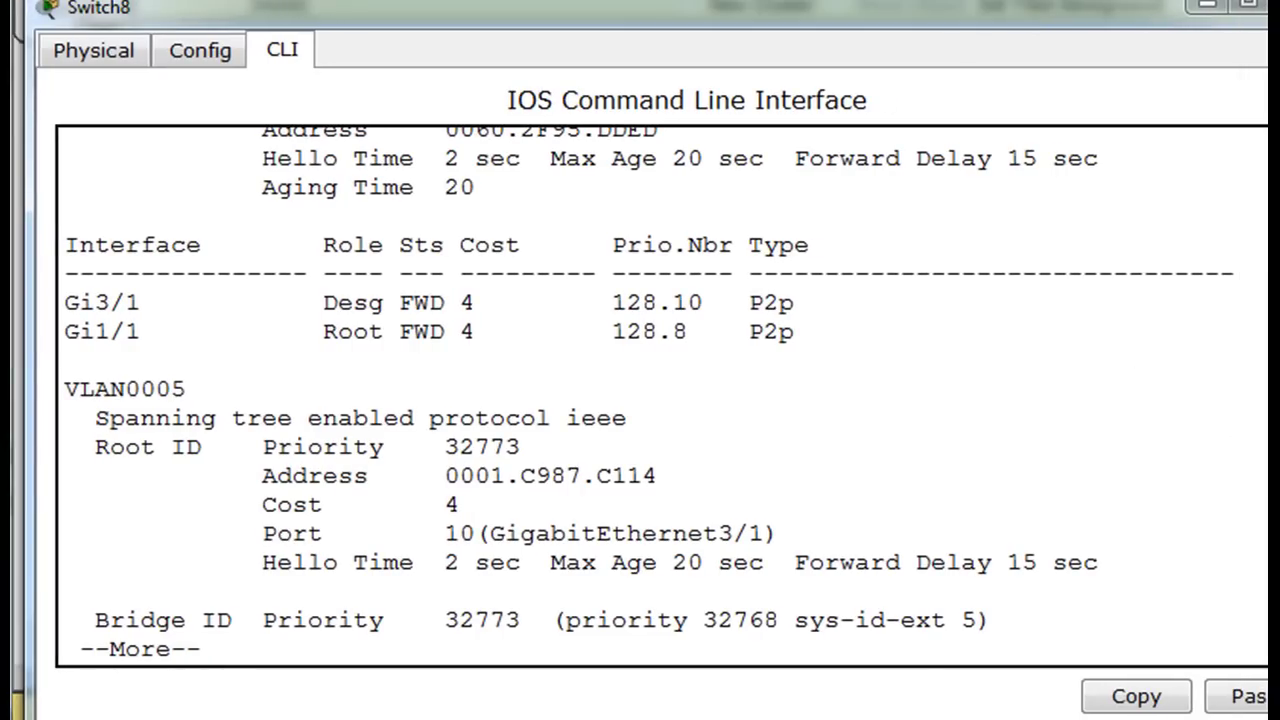
Highlight the root bridge address ending B80A, S1's bridge address ending DDED, and Gi1/1's Root role
scroll(649, 395, "up", 6)
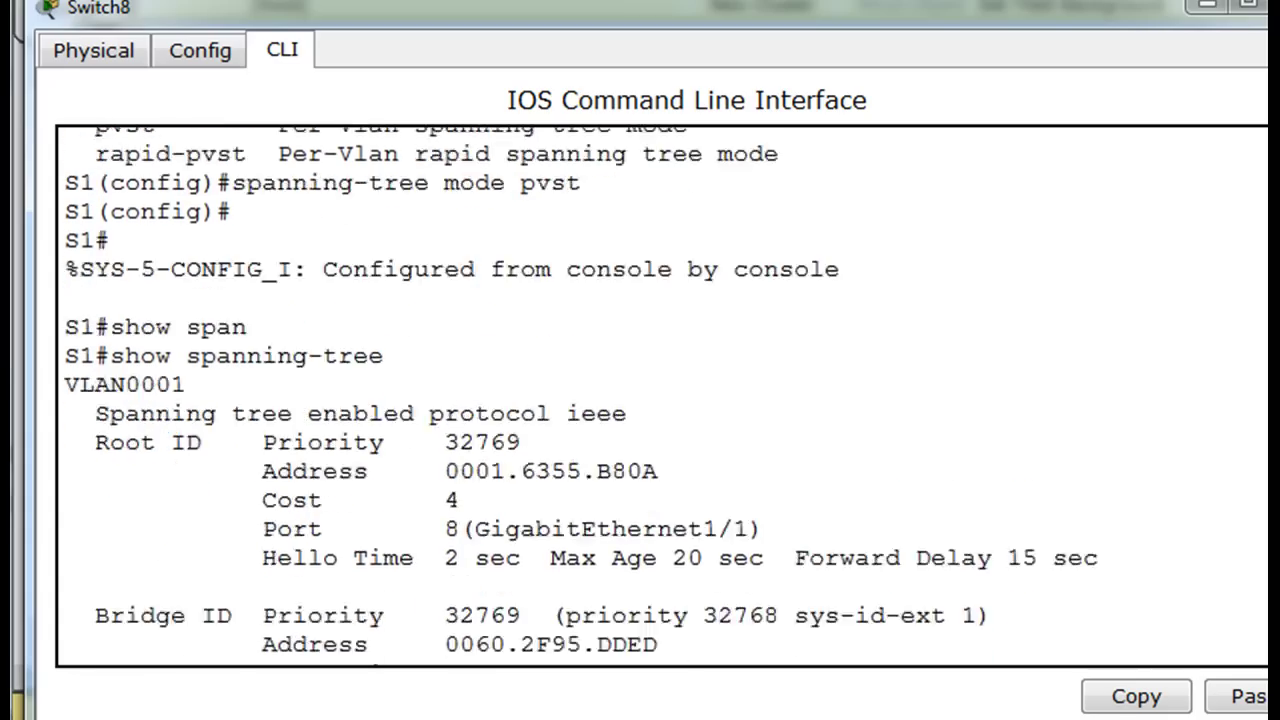
scroll(649, 395, "up", 1)
scroll(649, 395, "down", 1)
scroll(649, 395, "down", 9)
scroll(649, 395, "up", 1)
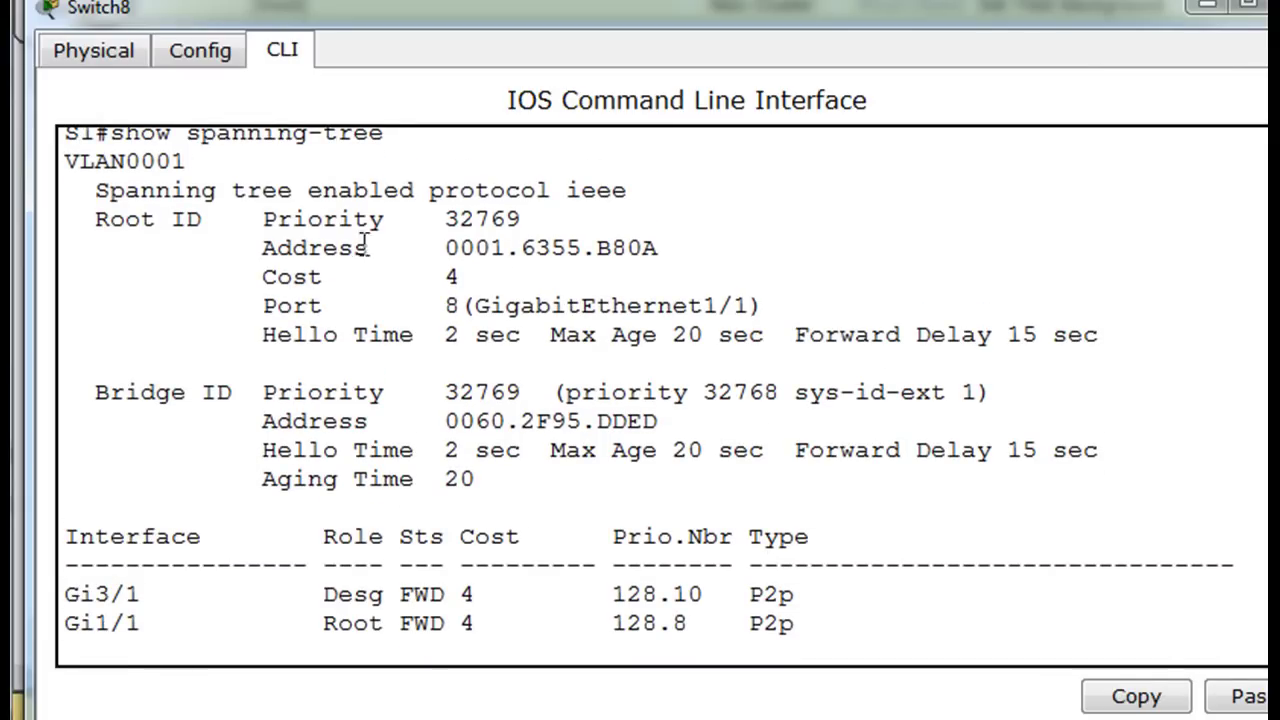
left_click_drag(596, 248, 662, 249)
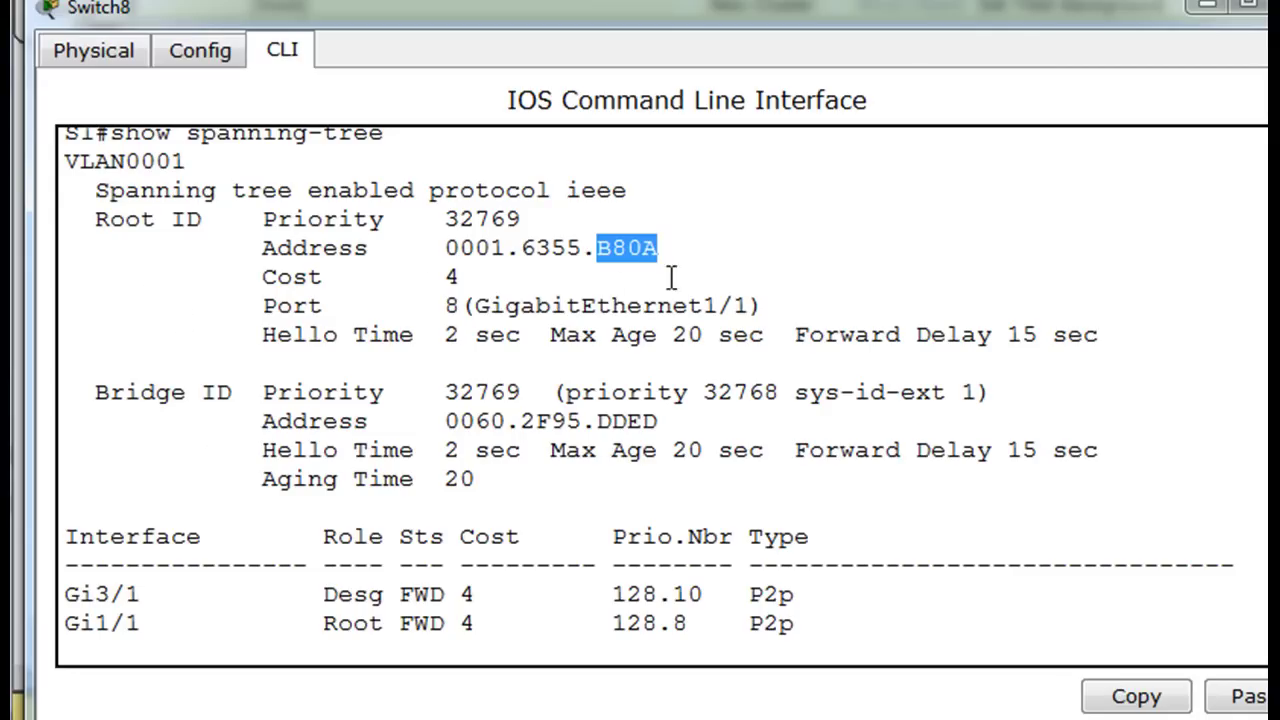
left_click_drag(598, 420, 690, 428)
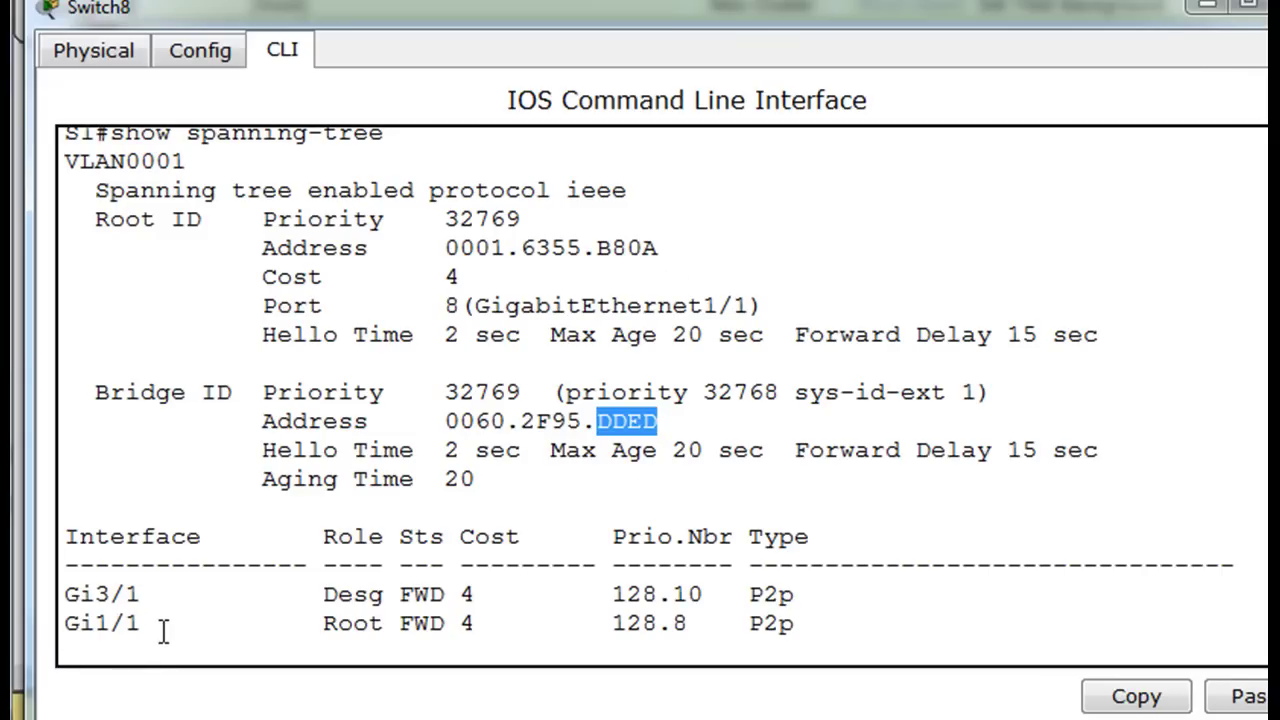
left_click_drag(310, 625, 387, 628)
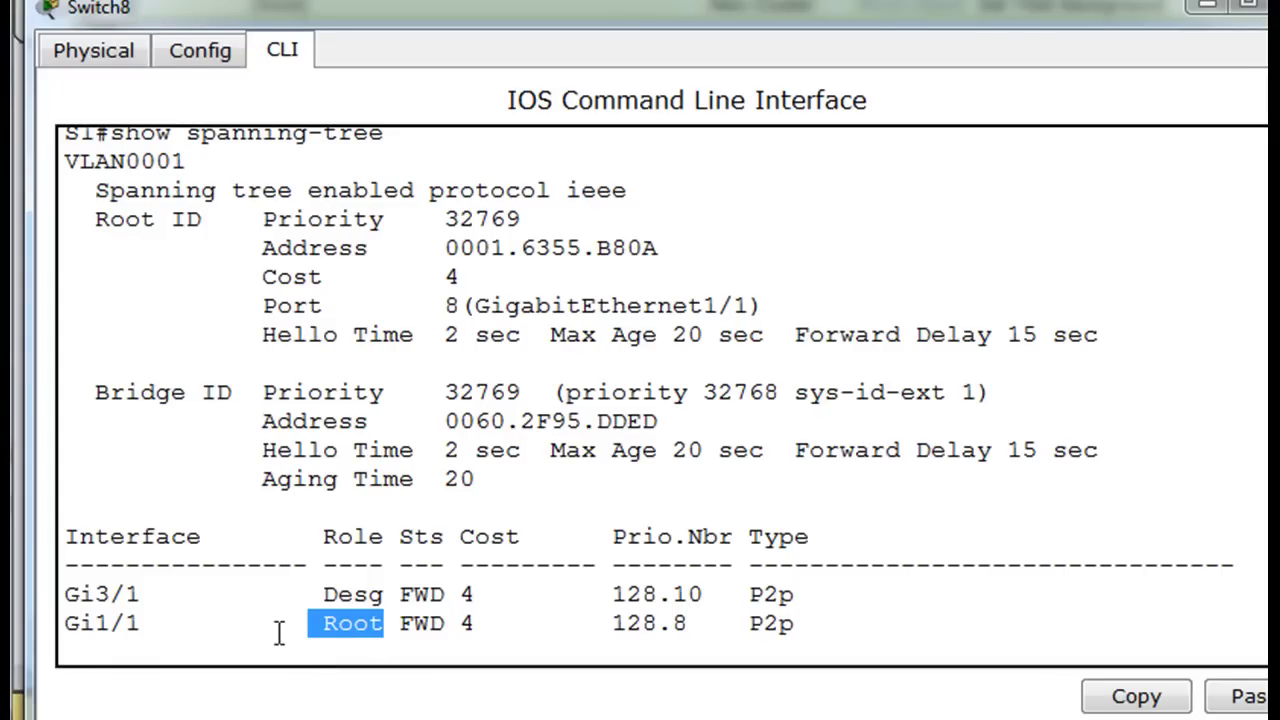
left_click(327, 628)
left_click_drag(324, 628, 386, 624)
Compare against the topology, show the rest of the output, and re-enter global configuration mode
left_click_drag(1106, 6, 1057, 470)
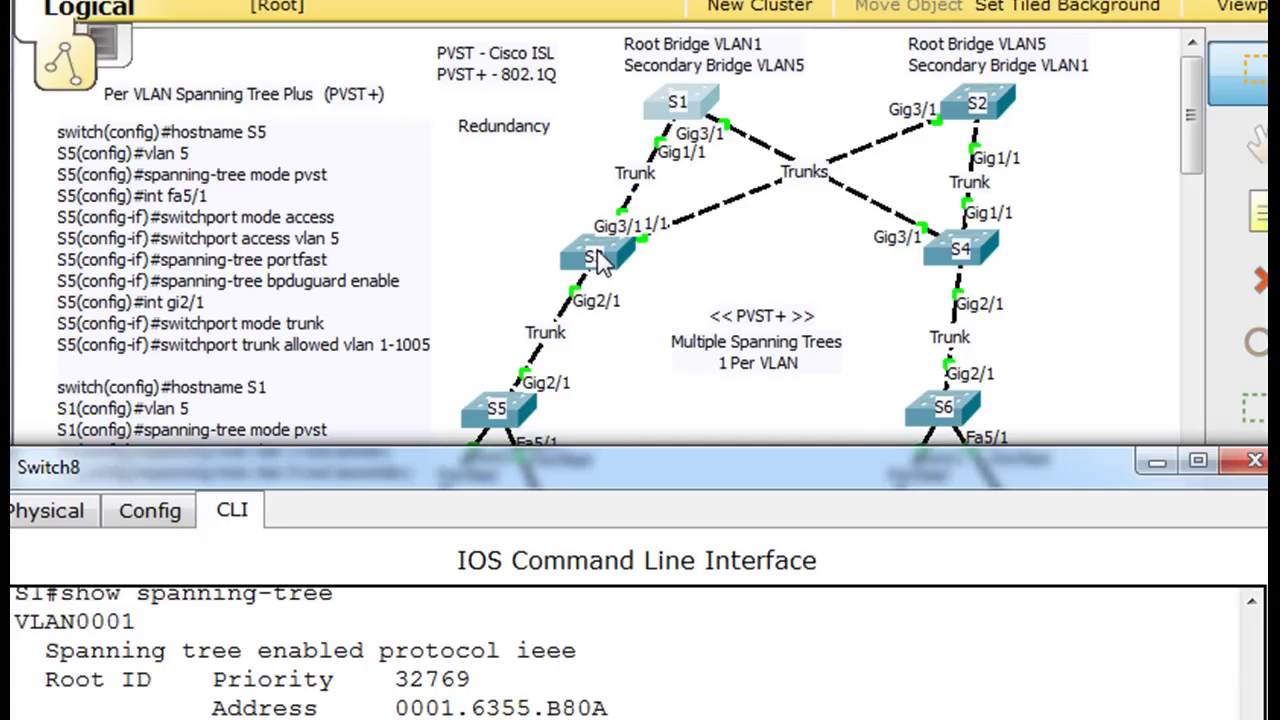
left_click_drag(771, 486, 807, 18)
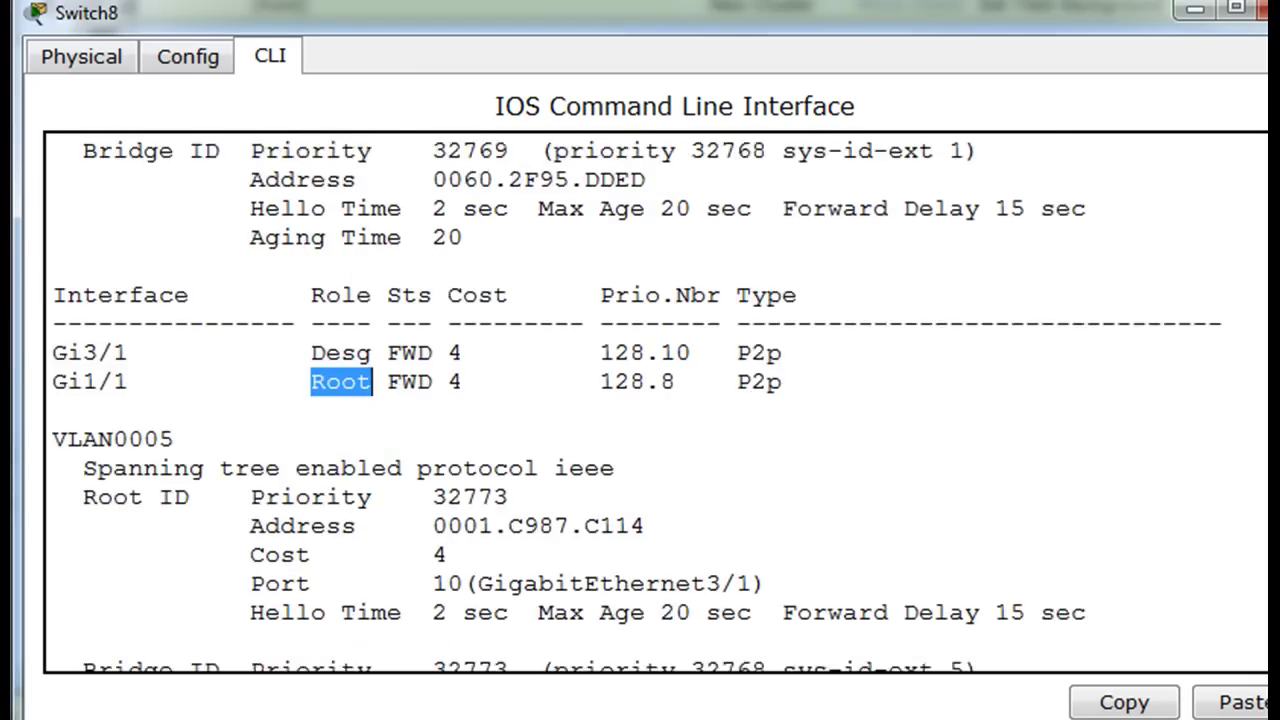
key("space")
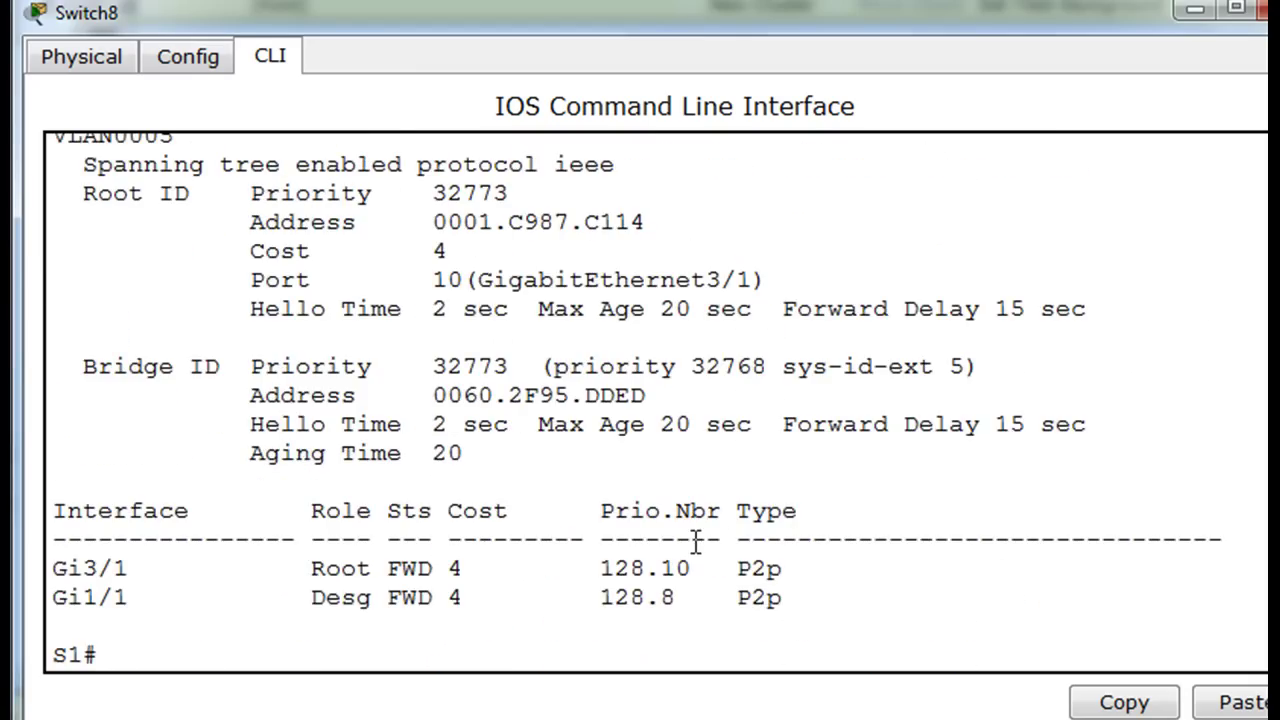
type("conf t")
key("Return")
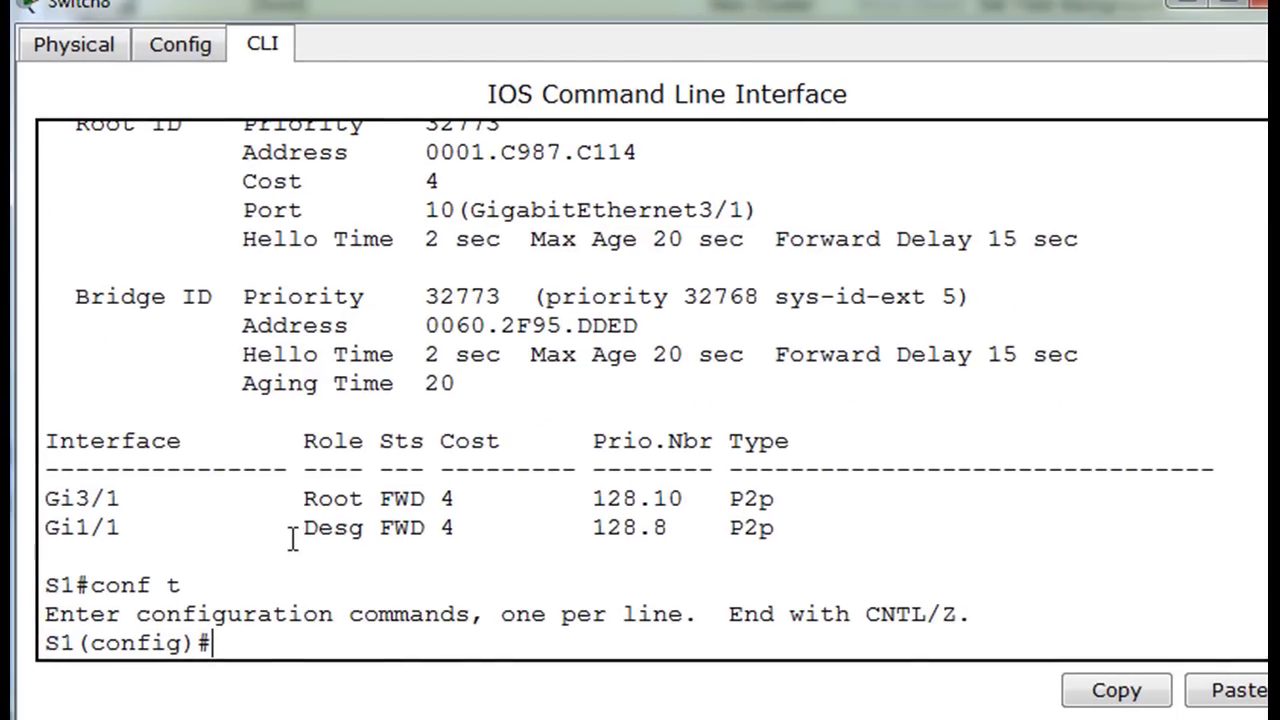
Make Gi1/1 a trunk port allowing VLANs 1-1005
type("int gi1/1")
key("Return")
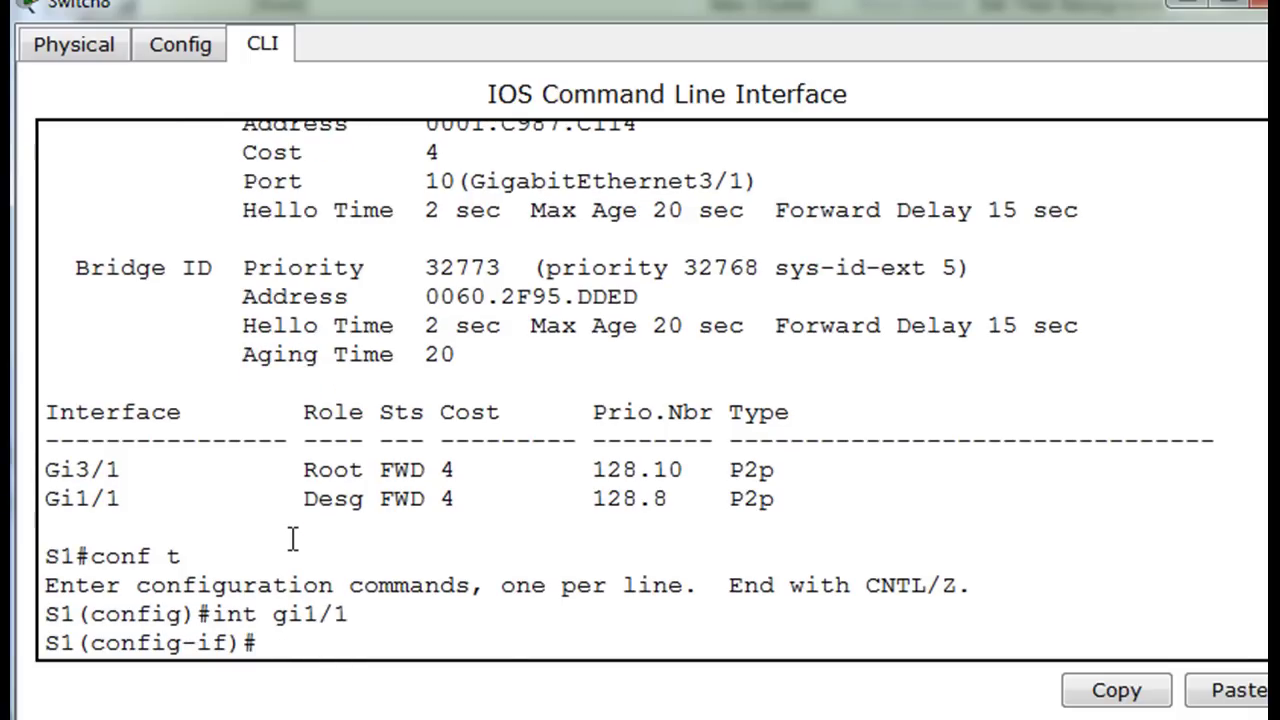
type("sw")
key("Tab")
type("mode")
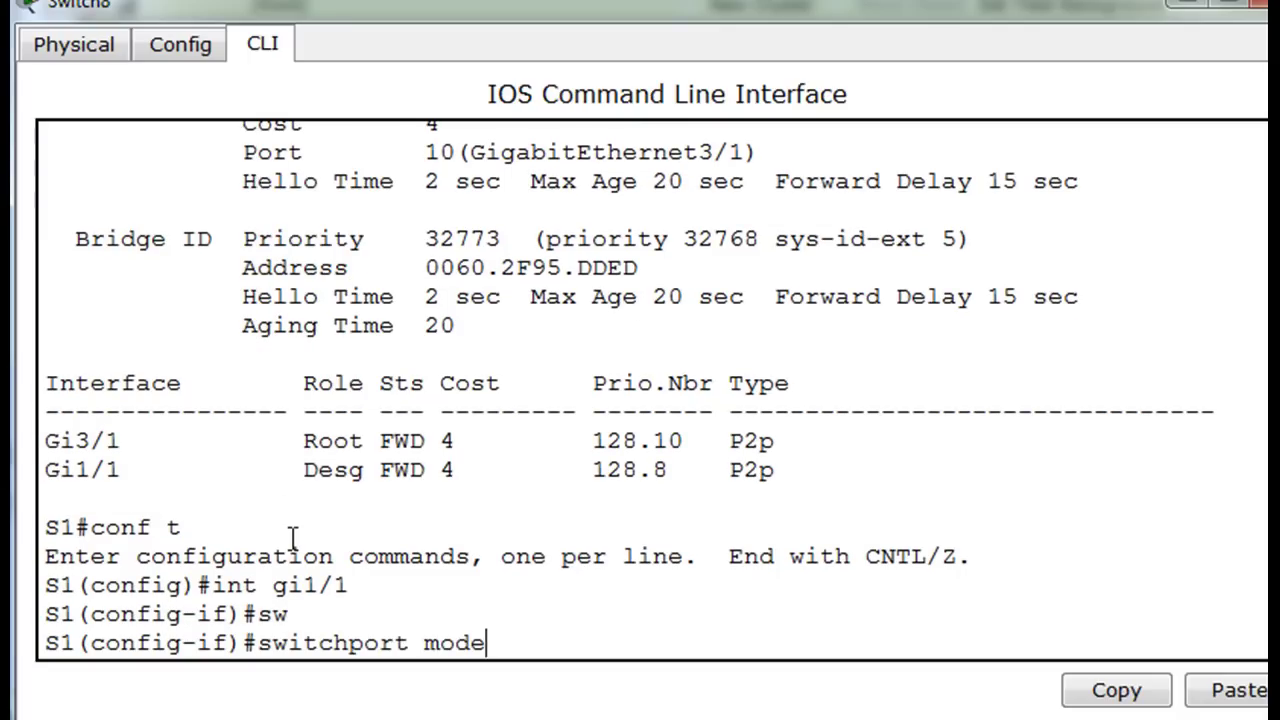
type(" trunk")
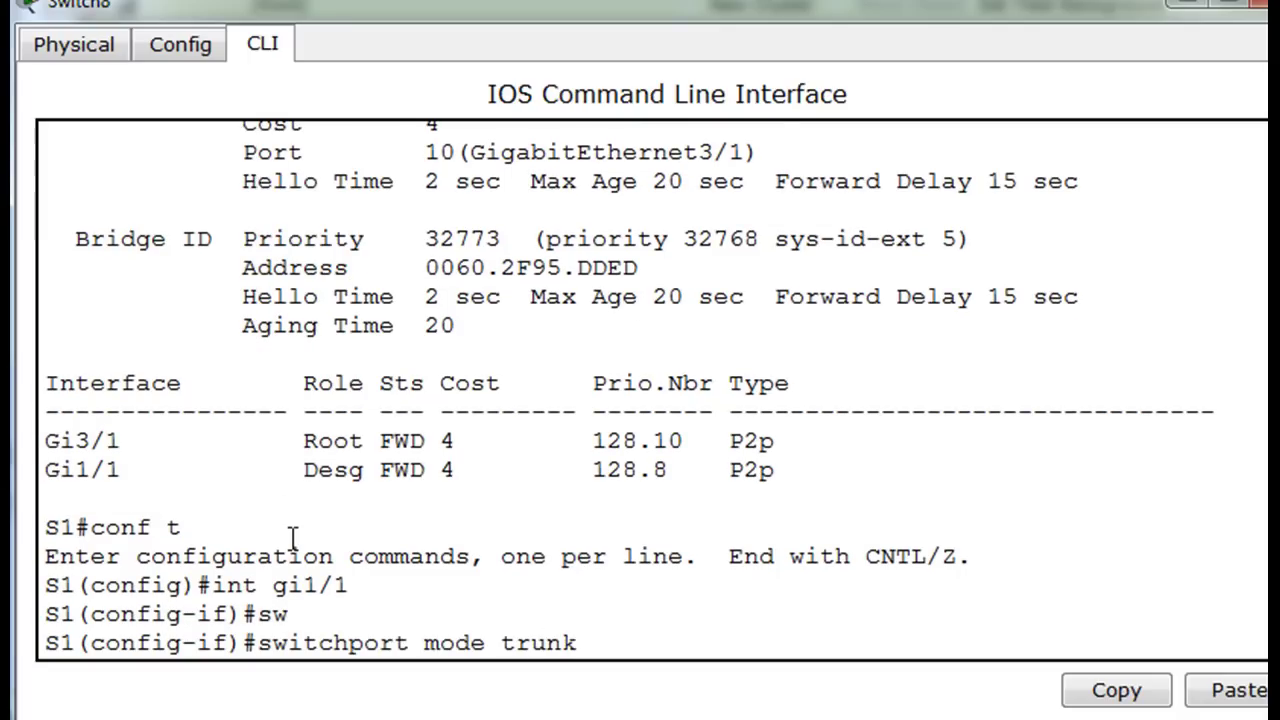
key("Return")
key("Up")
key("Left")
key("Left")
key("Left")
key("Left")
key("Left")
key("BackSpace")
key("BackSpace")
key("BackSpace")
key("BackSpace")
key("BackSpace")
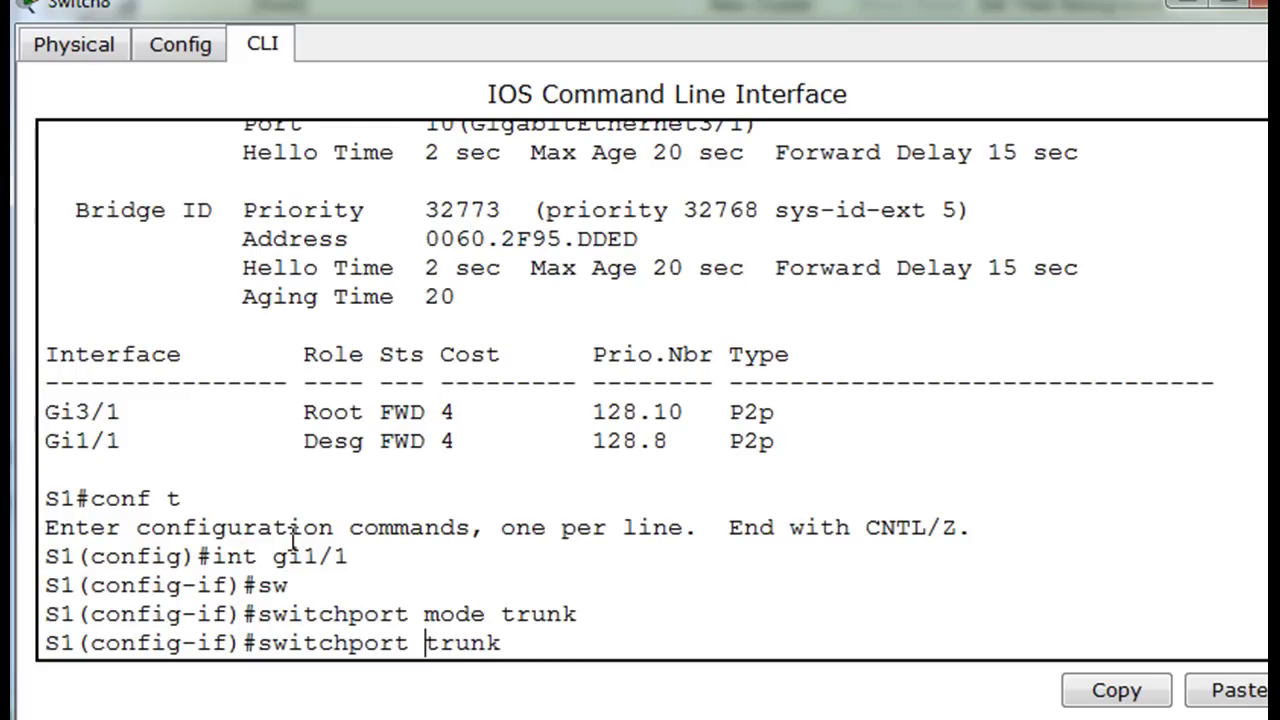
type("allow")
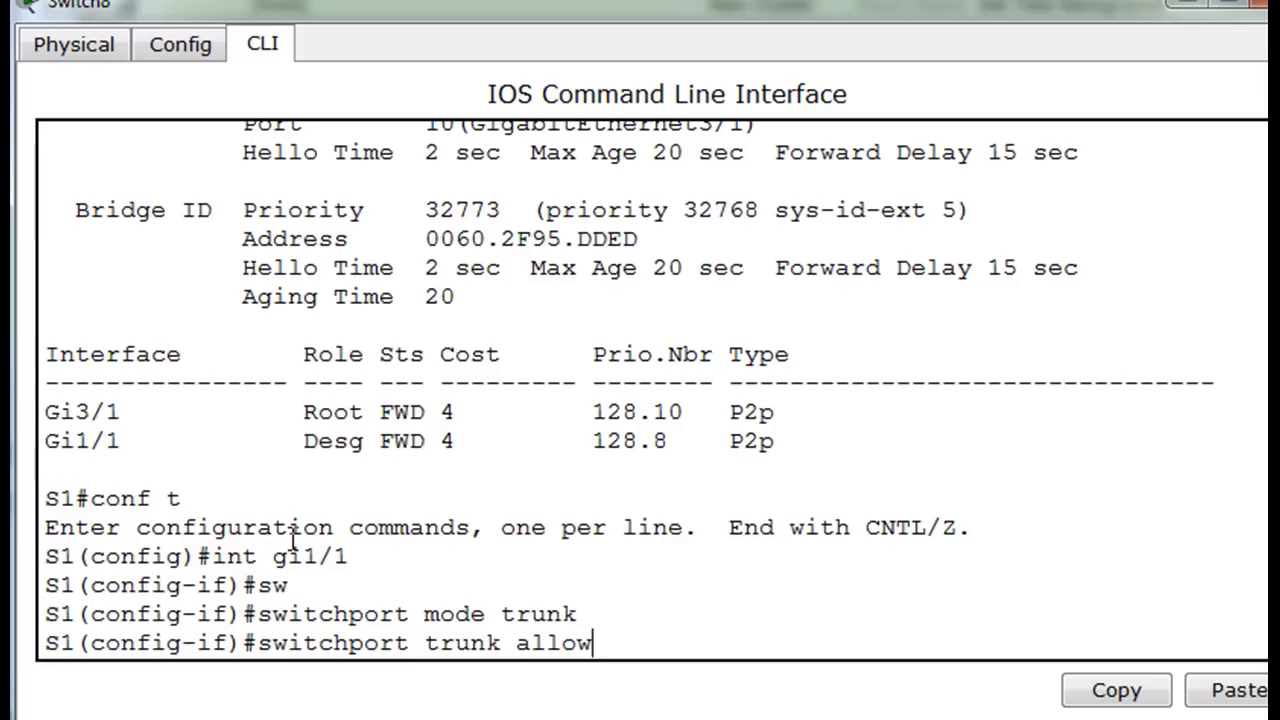
type("ed vlan")
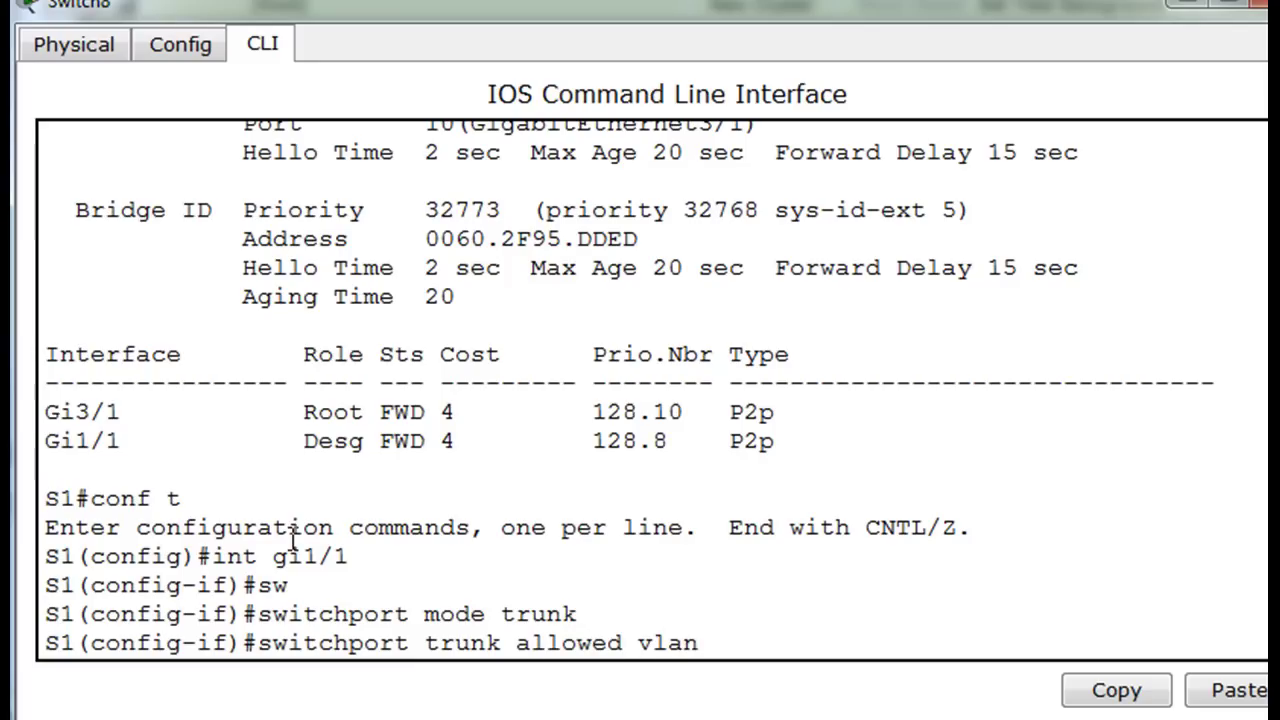
type(" 1-1005")
key("Return")
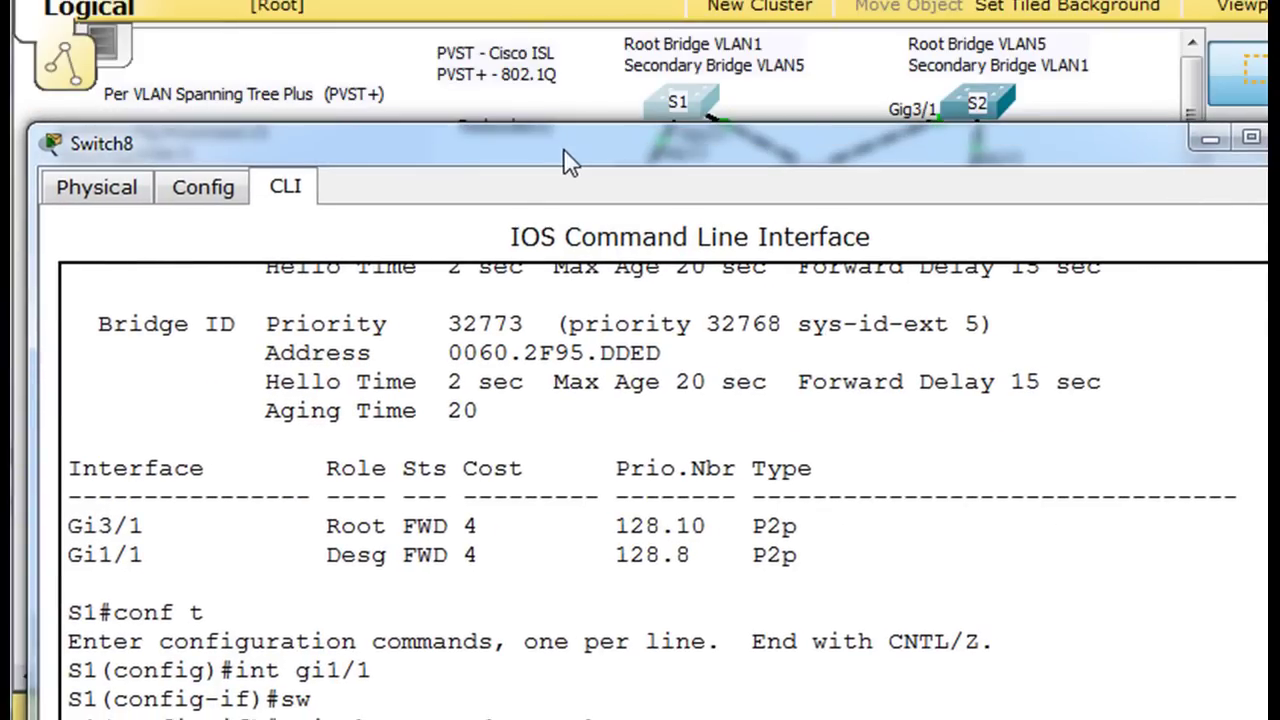
left_click_drag(557, 148, 565, 227)
left_click_drag(670, 217, 658, 9)
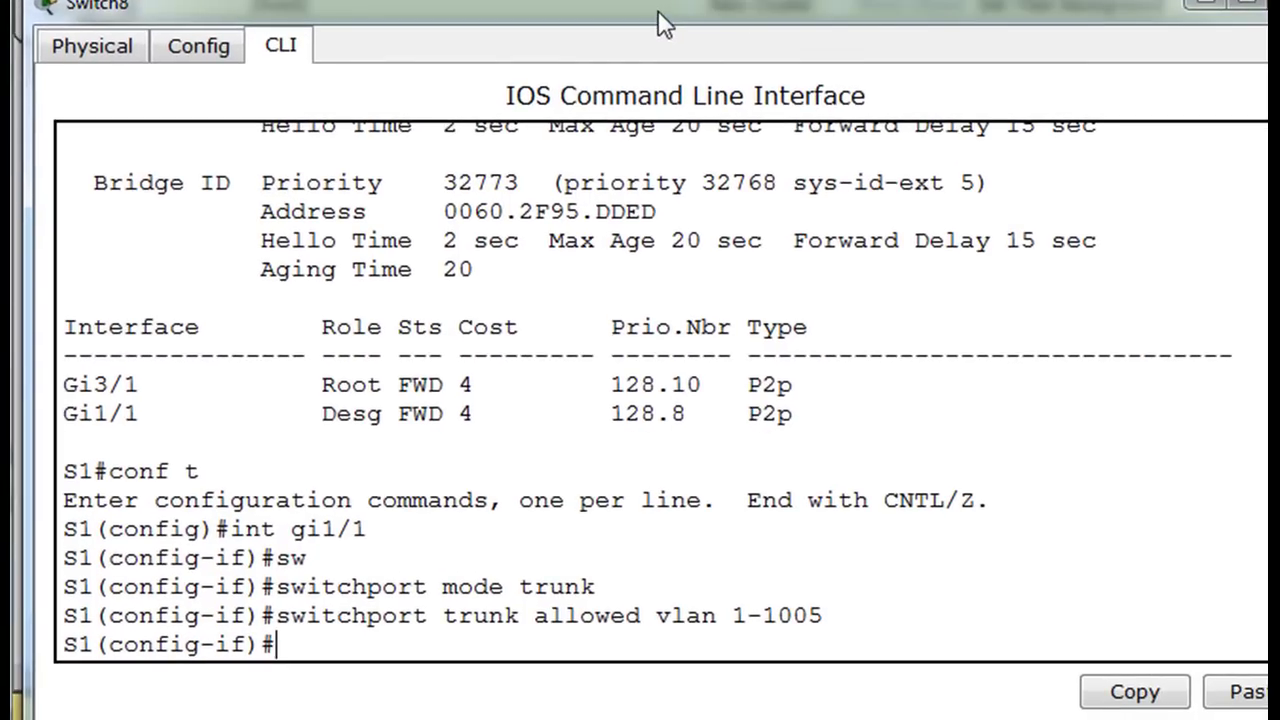
Apply the same trunk mode and 1-1005 allowed VLANs to Gi3/1, then return to S1#
key("Up")
key("Up")
key("Up")
key("Up")
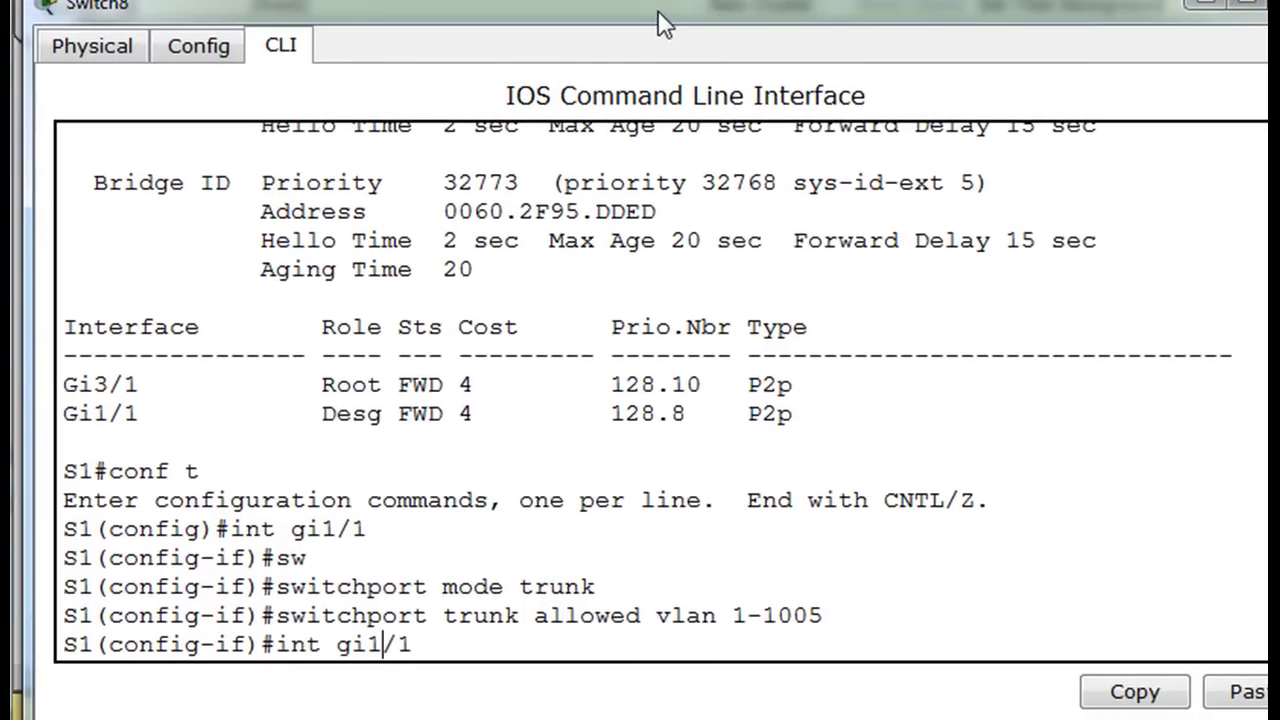
key("Return")
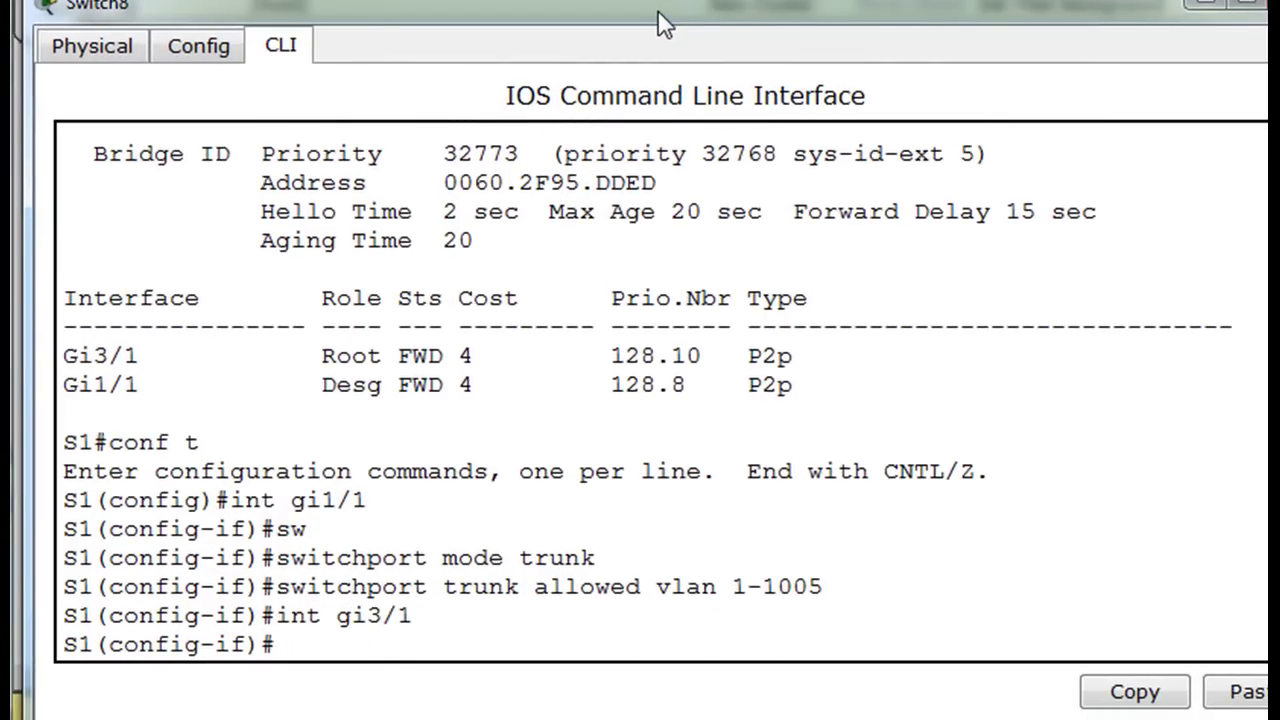
key("Up")
key("Up")
key("Up")
key("Return")
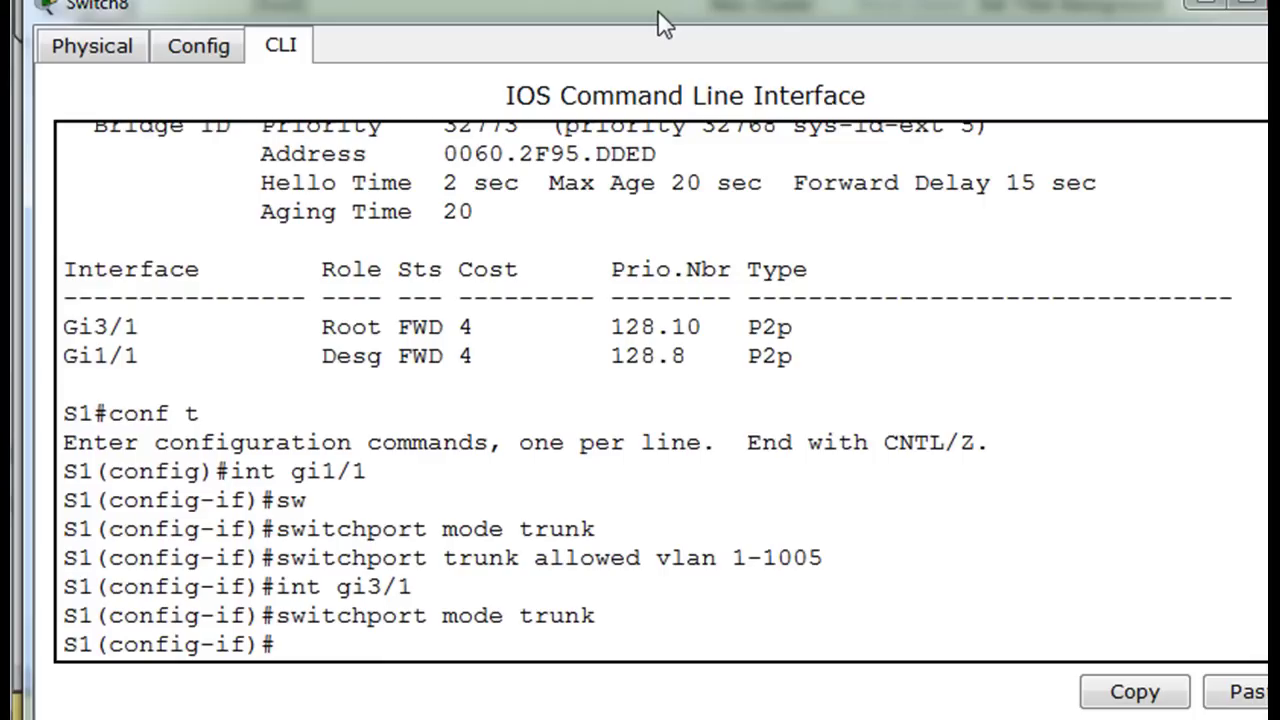
key("Up")
key("Up")
key("Up")
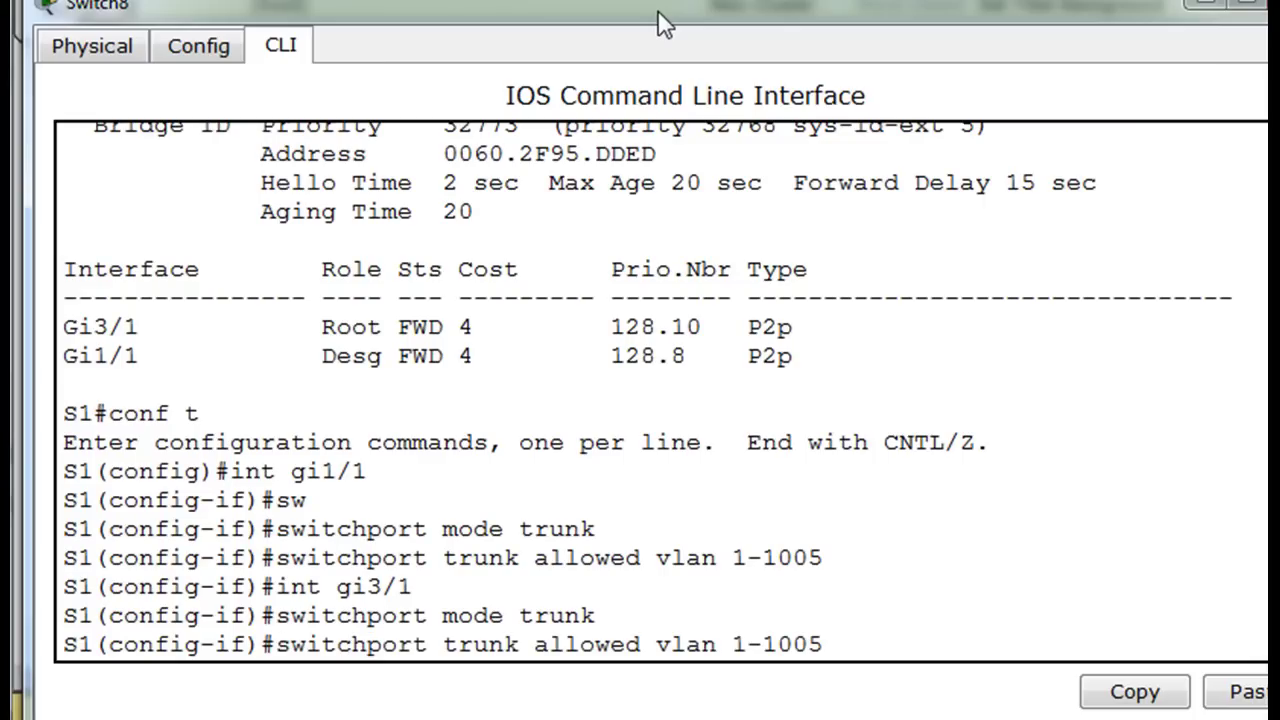
key("Return")
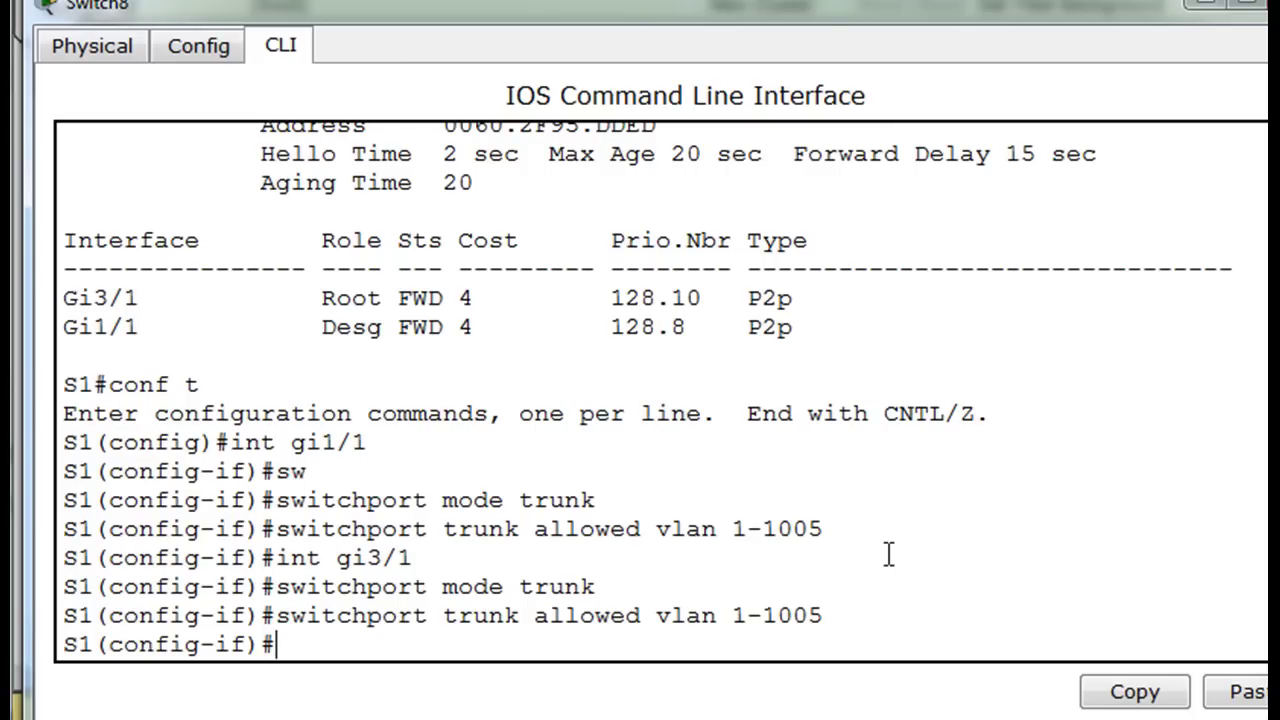
key("ctrl+z")
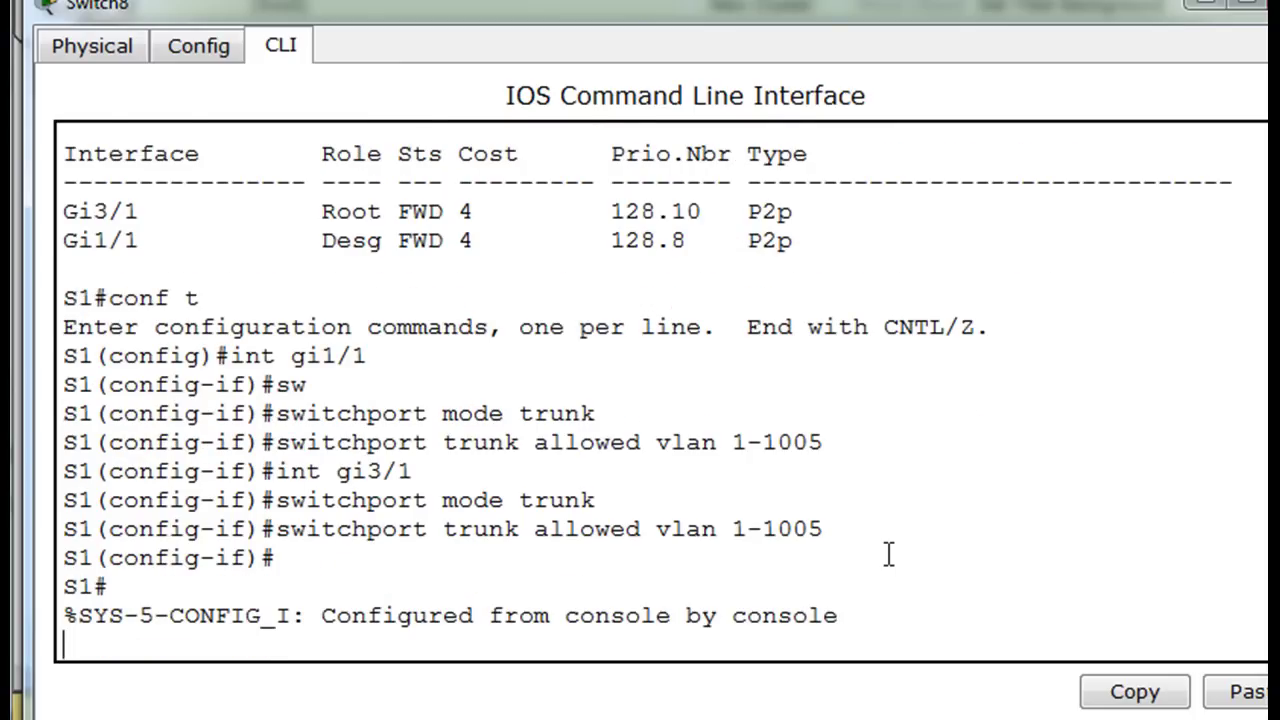
key("Return")
In global configuration, make S1 the primary spanning-tree root for VLAN 1
type("conf t")
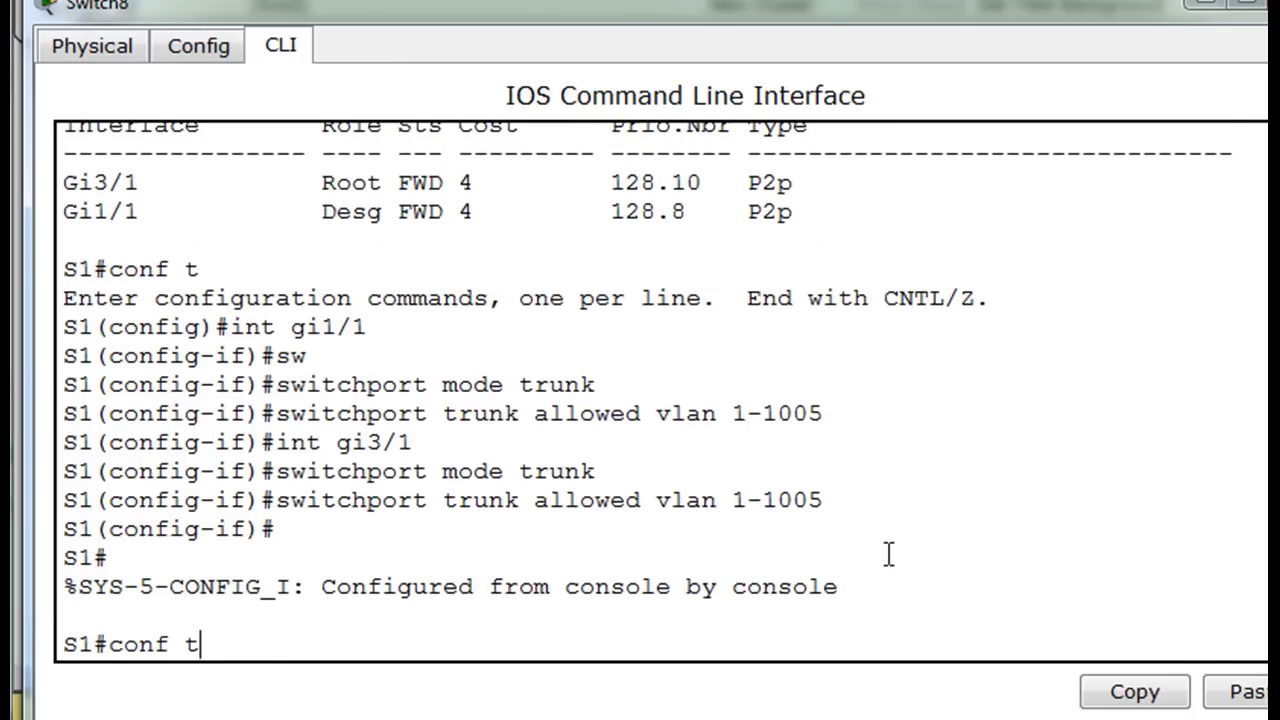
key("Return")
type("sp")
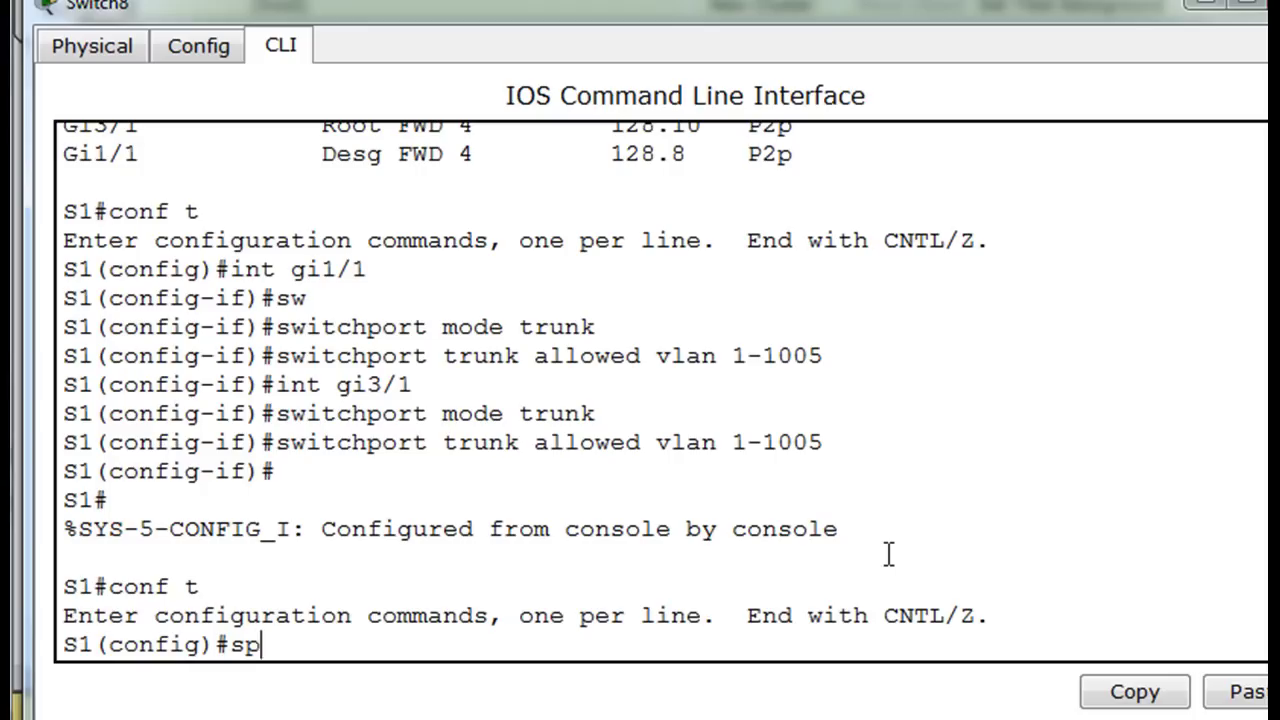
type("an")
key("Tab")
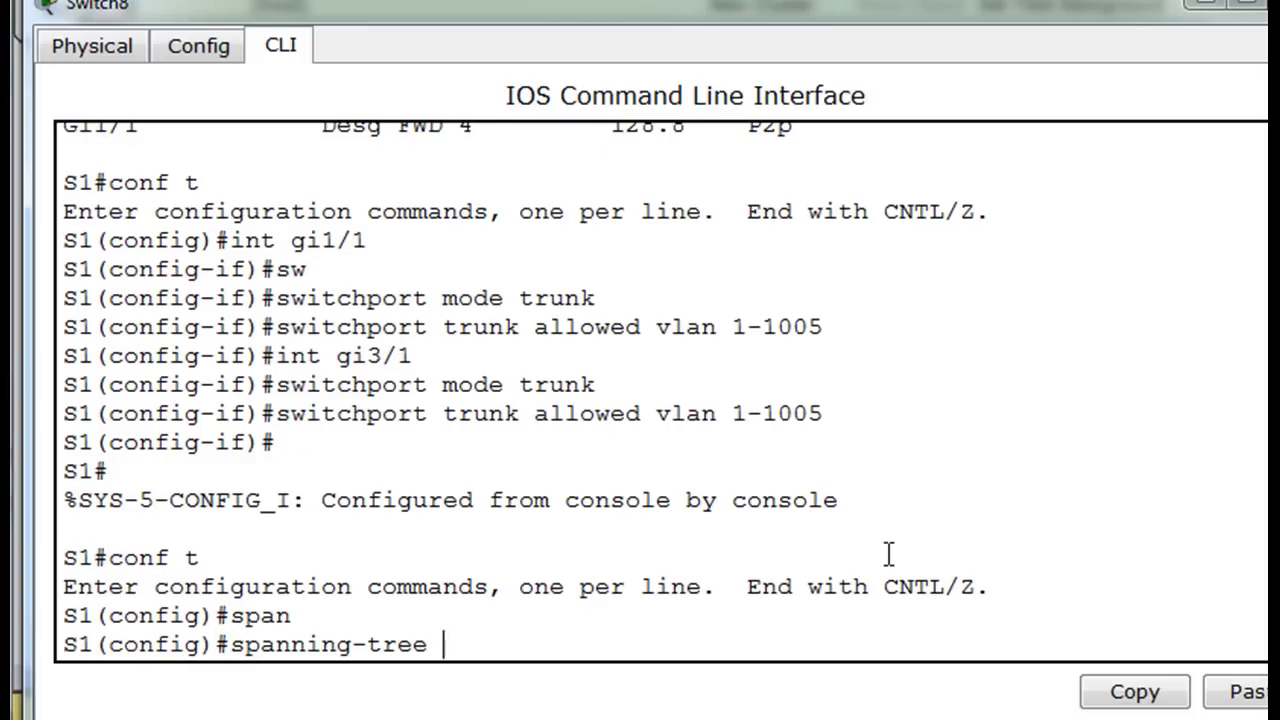
type("?")
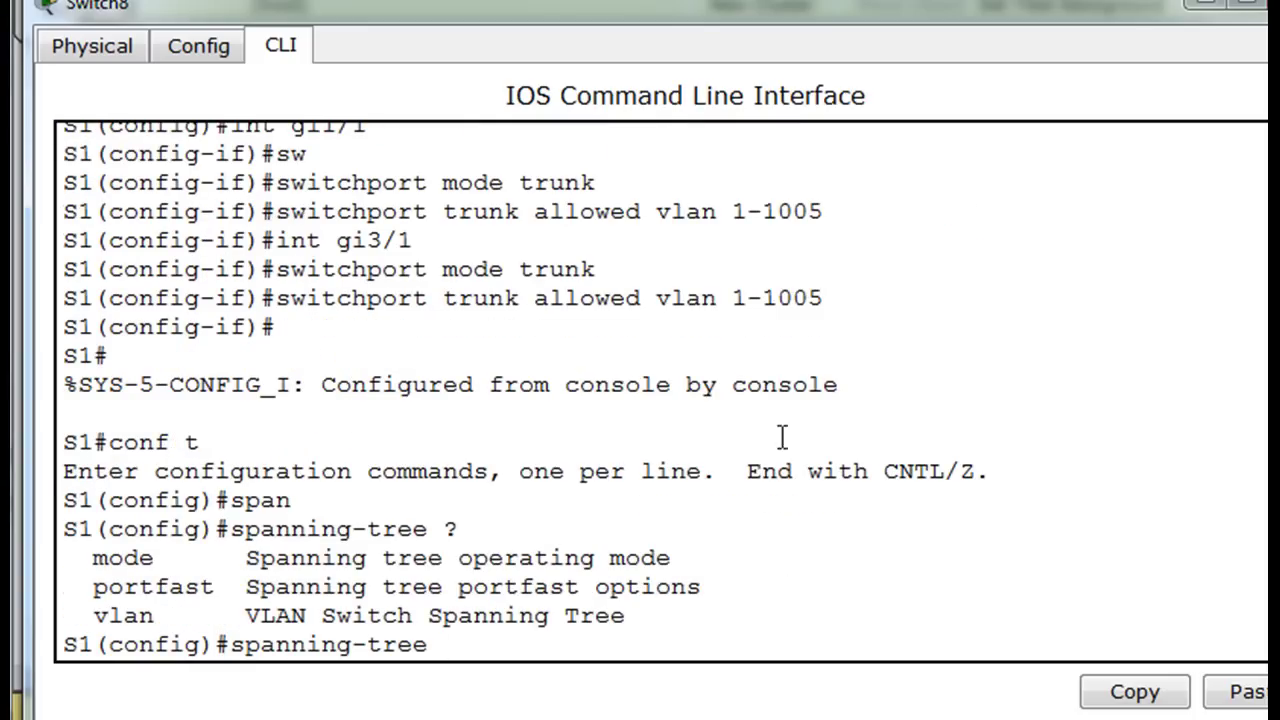
type("vlan 1 ?")
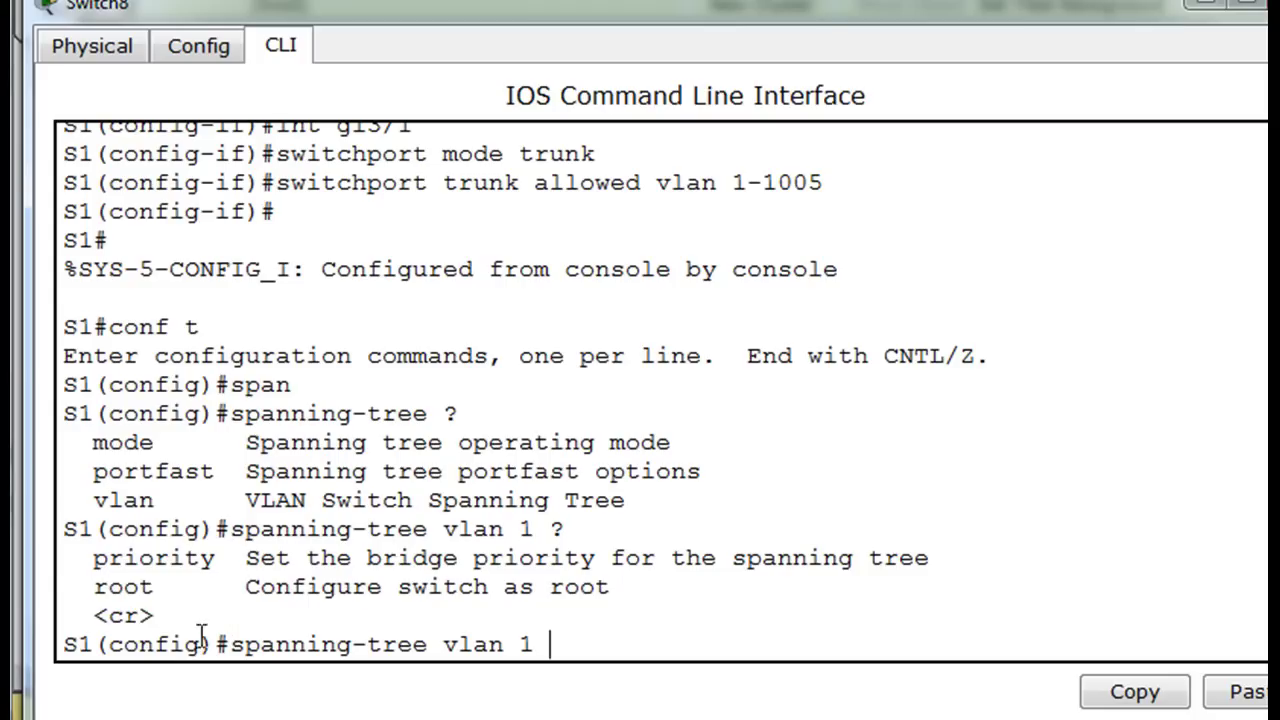
left_click_drag(93, 558, 230, 580)
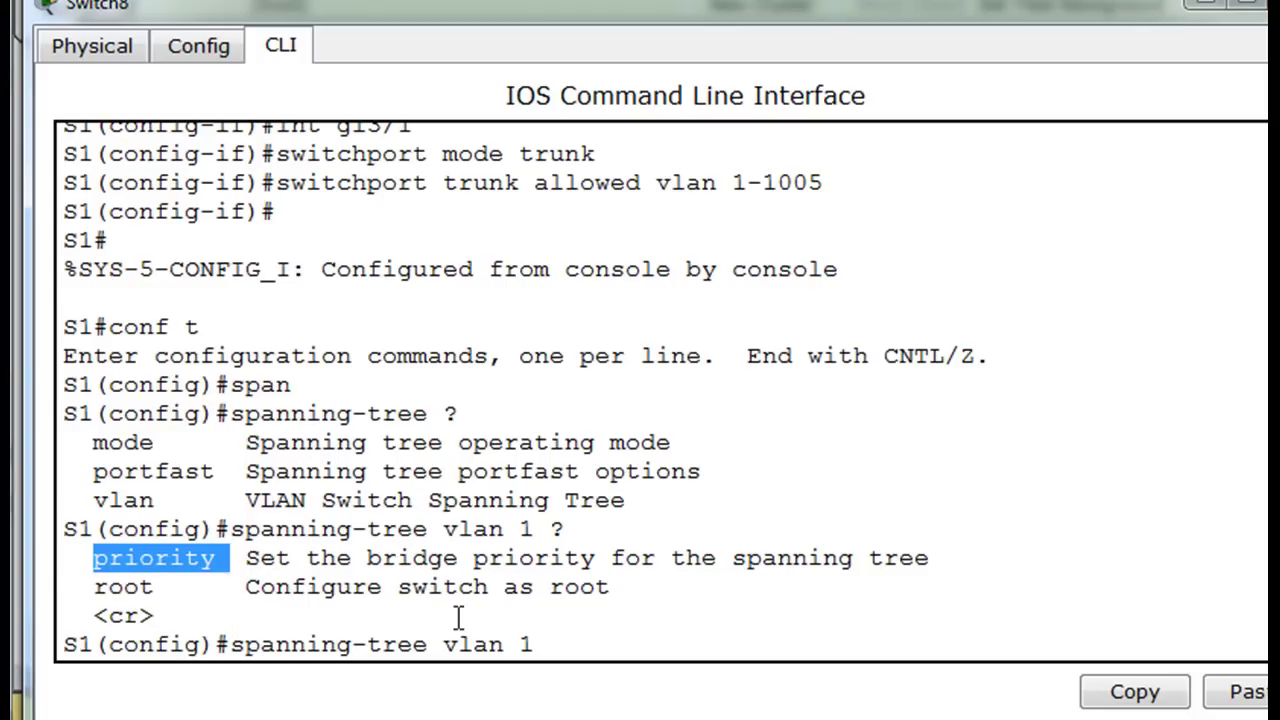
left_click_drag(97, 587, 160, 587)
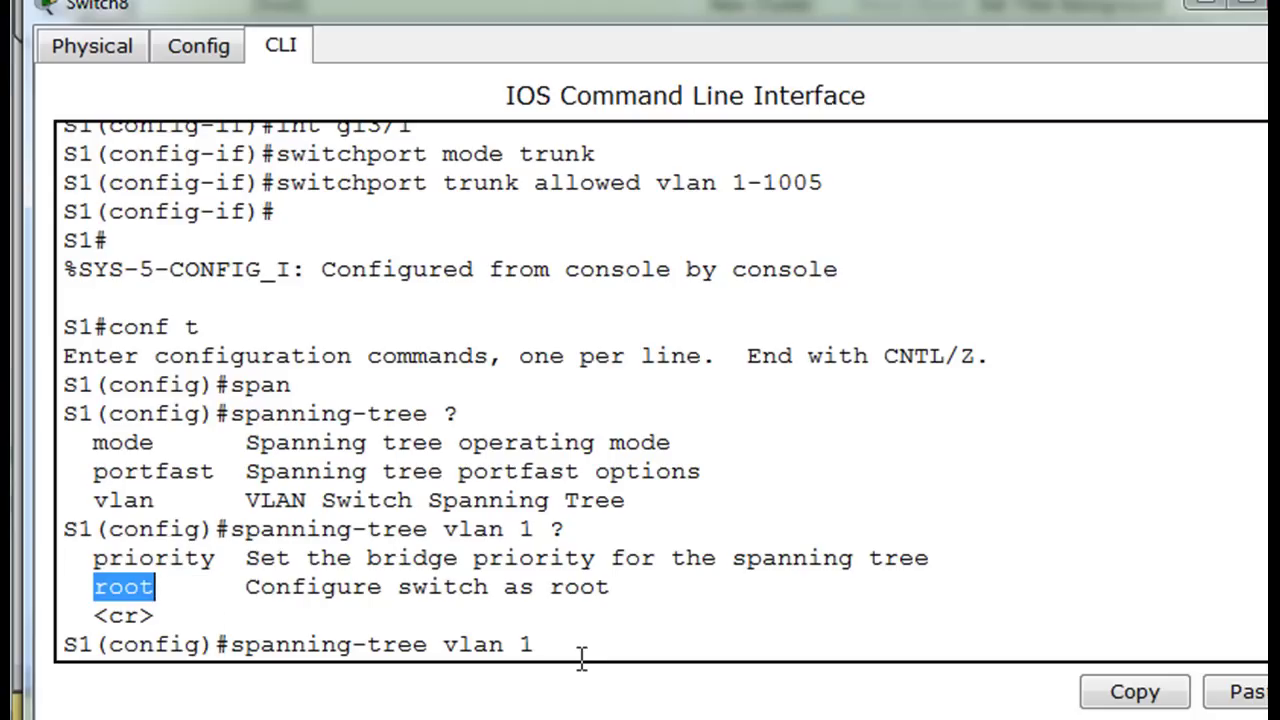
left_click(566, 645)
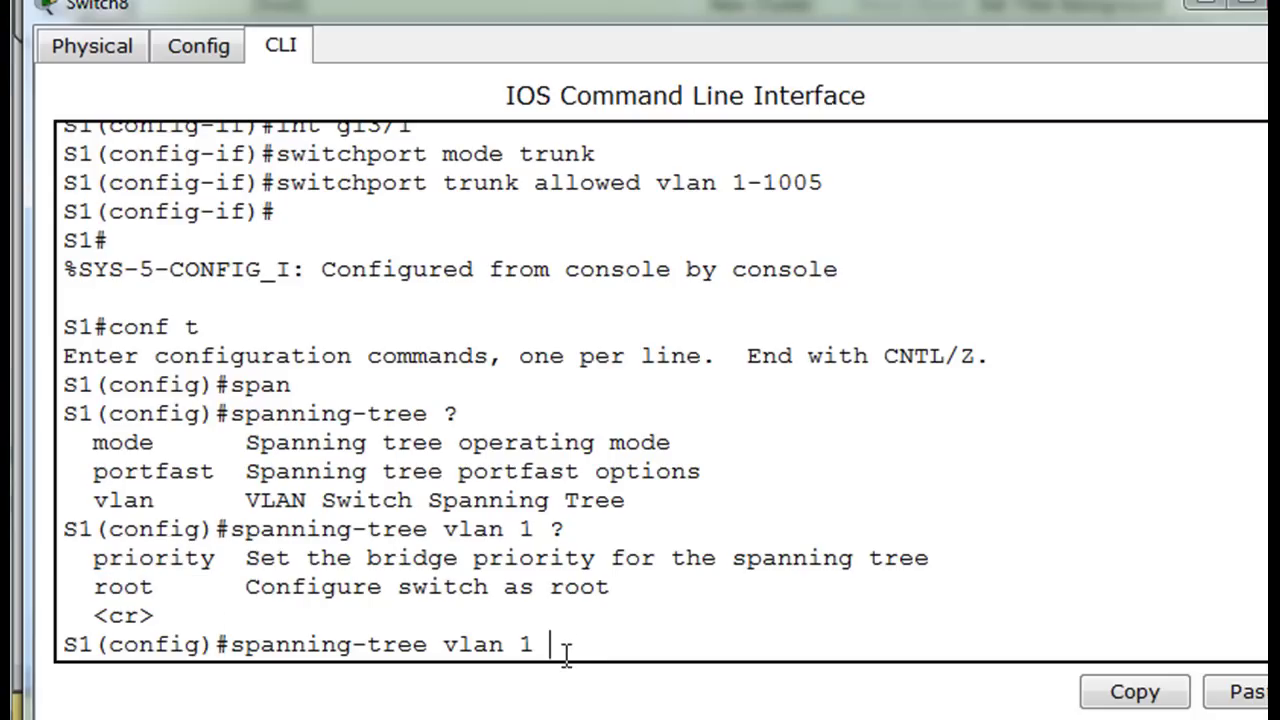
type("root")
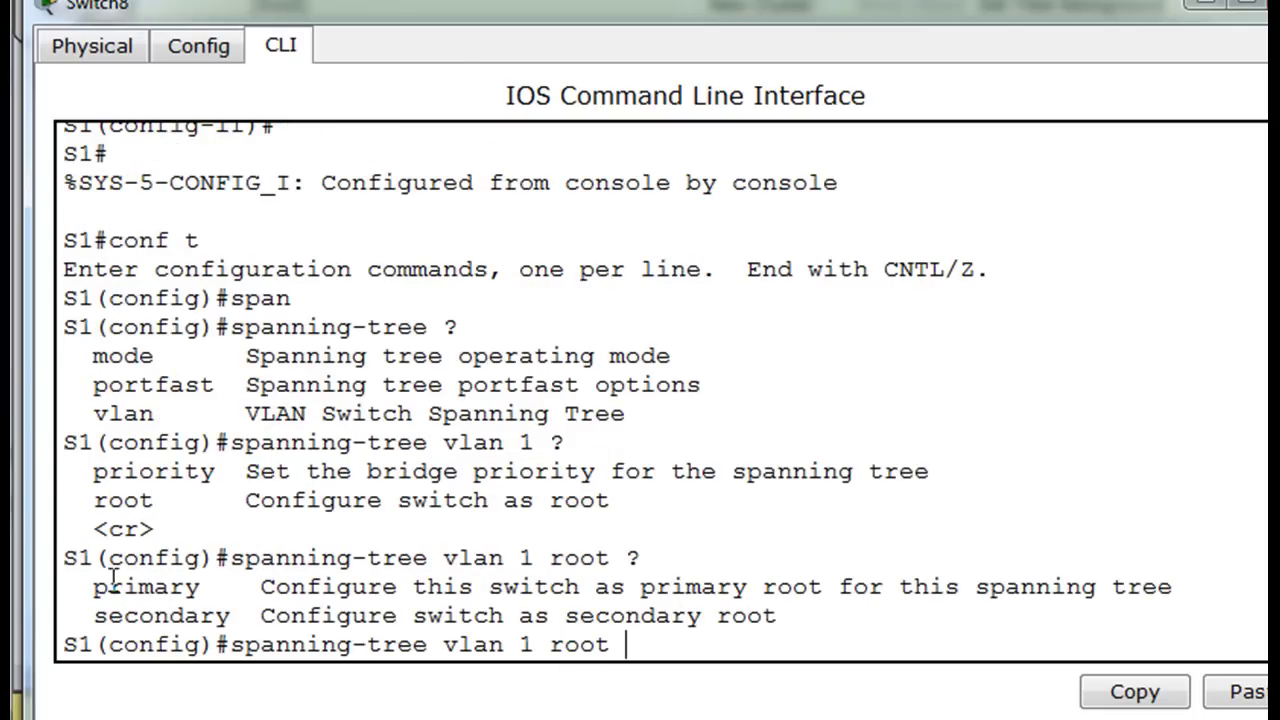
type(" ?primary")
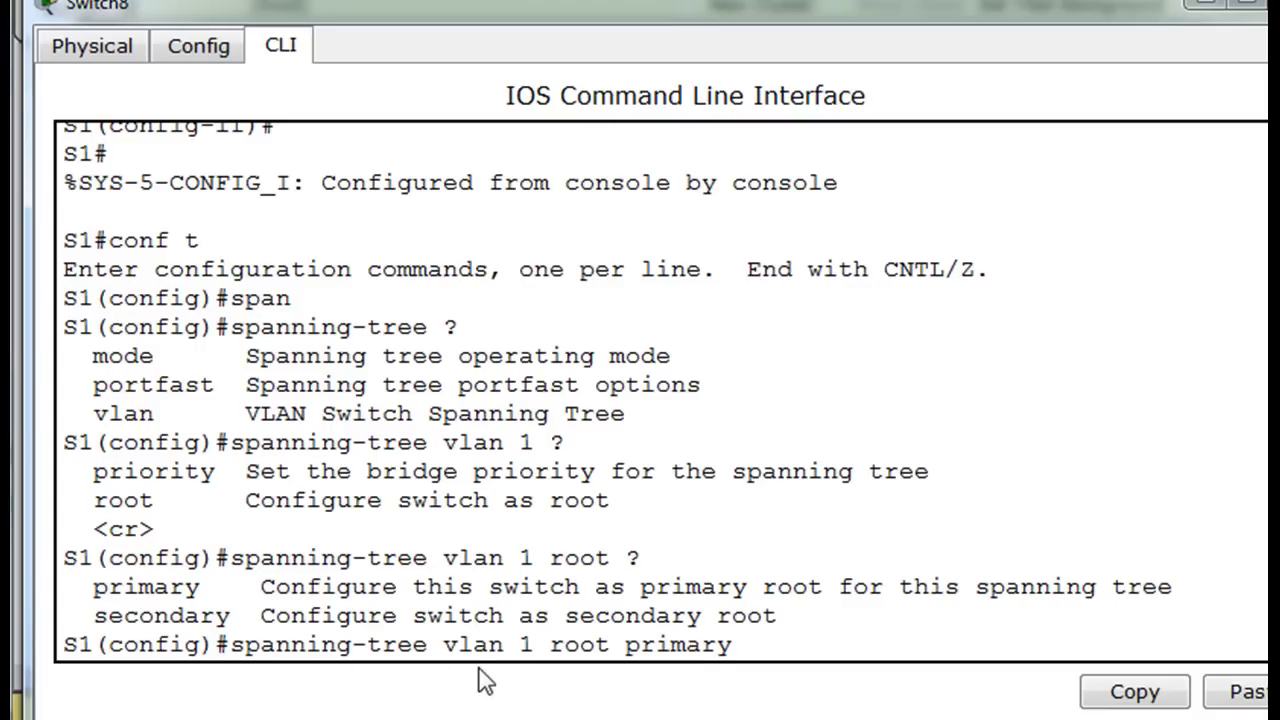
key("Return")
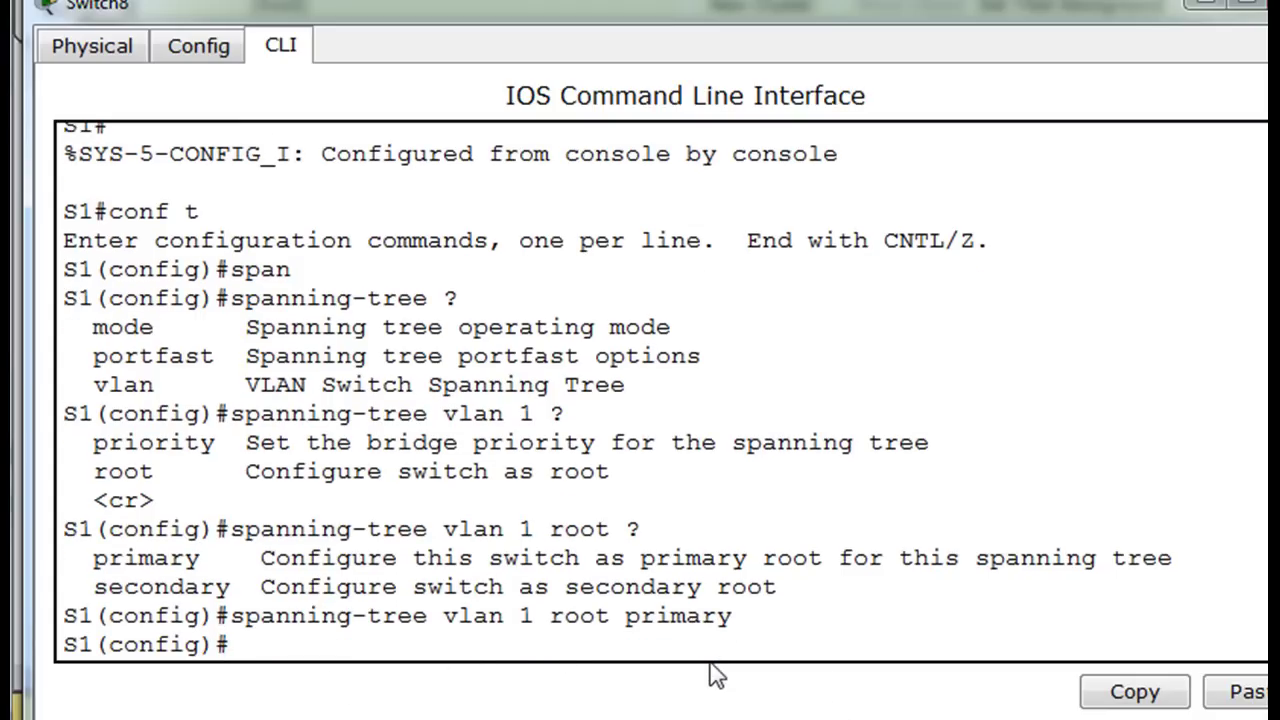
Make S1 the secondary root for VLAN 5 and return to the S1# prompt
key("Up")
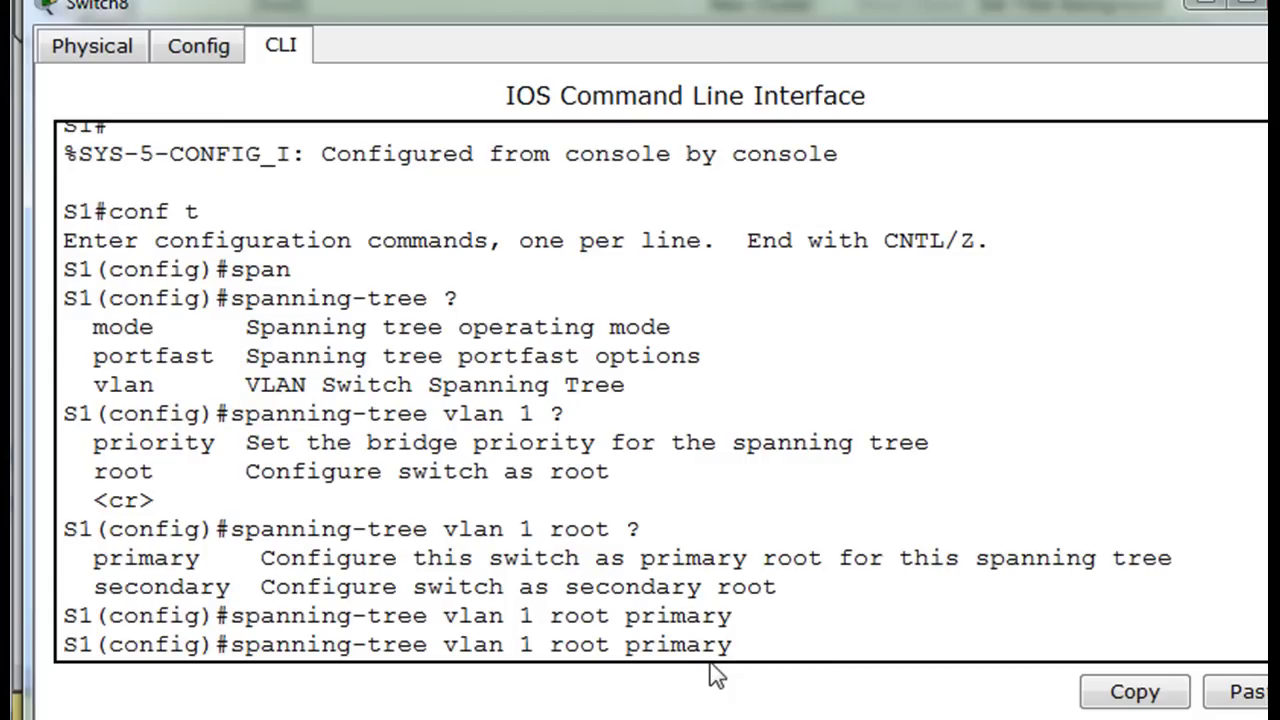
key("BackSpace")
type("5")
key("Right")
key("Right")
key("Right")
key("BackSpace")
key("BackSpace")
key("BackSpace")
key("BackSpace")
key("BackSpace")
key("BackSpace")
type("secondary")
key("Return")
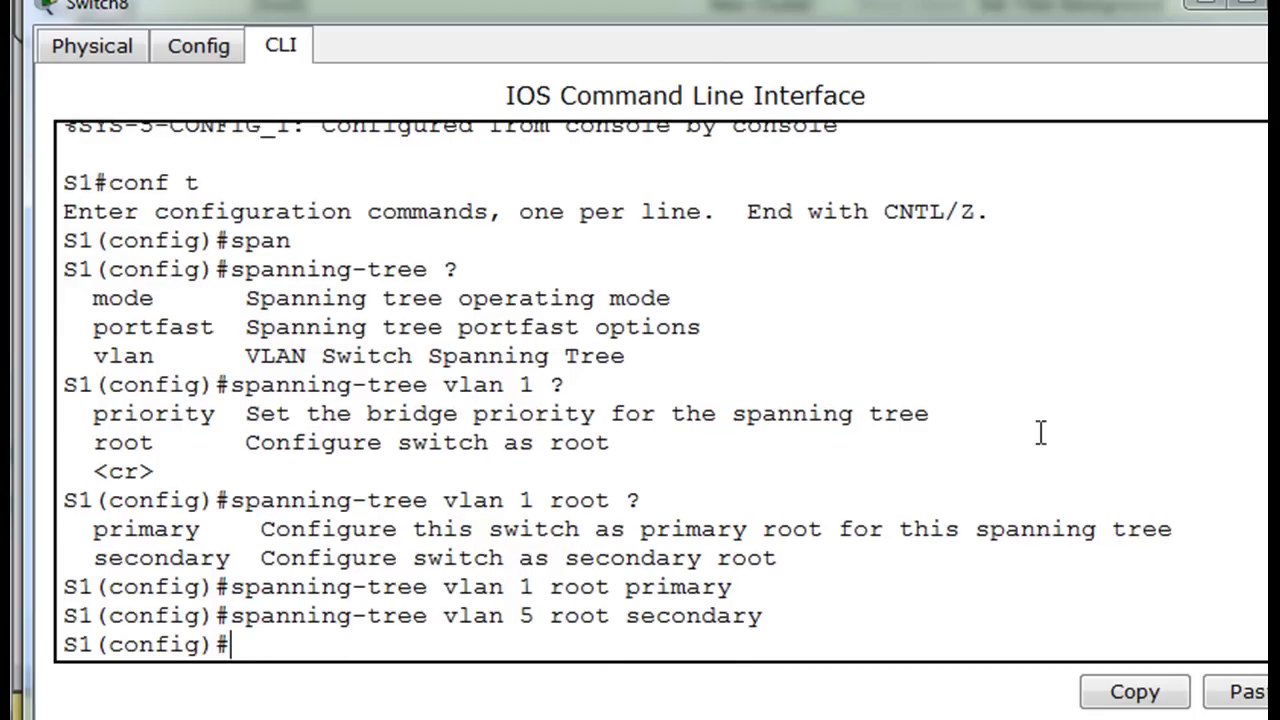
key("ctrl+z")
key("Return")
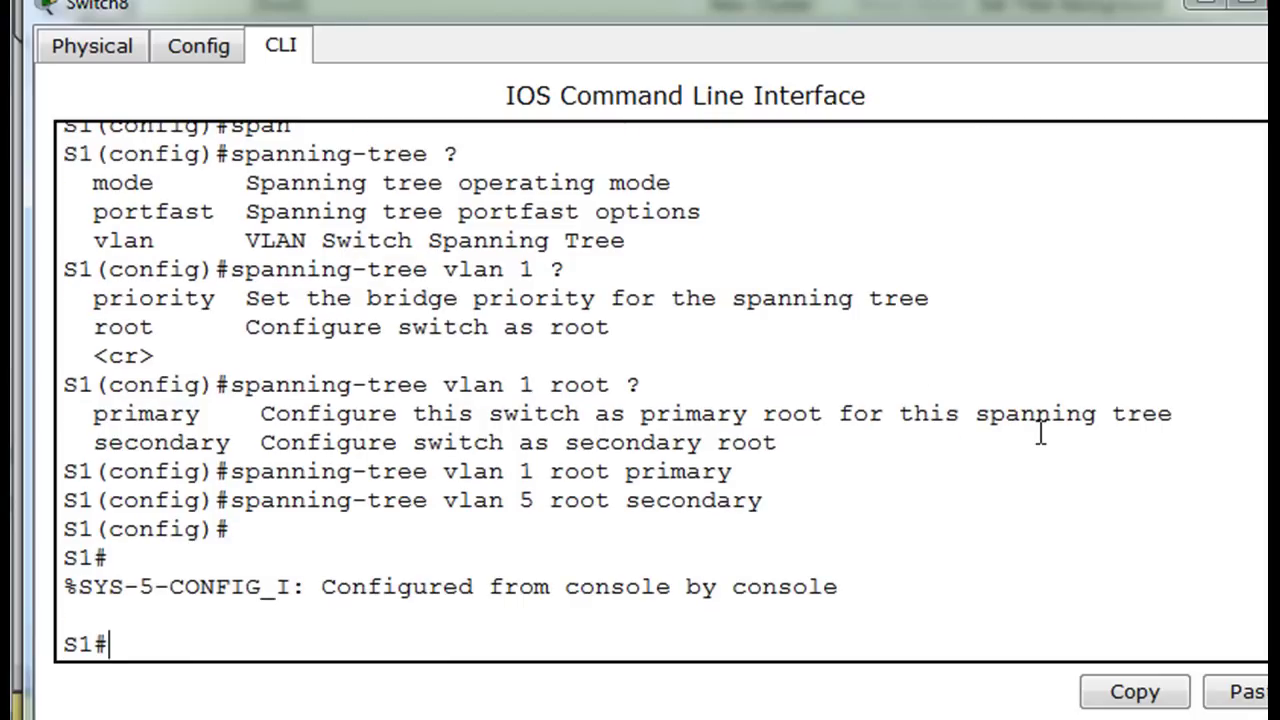
key("Up")
key("Up")
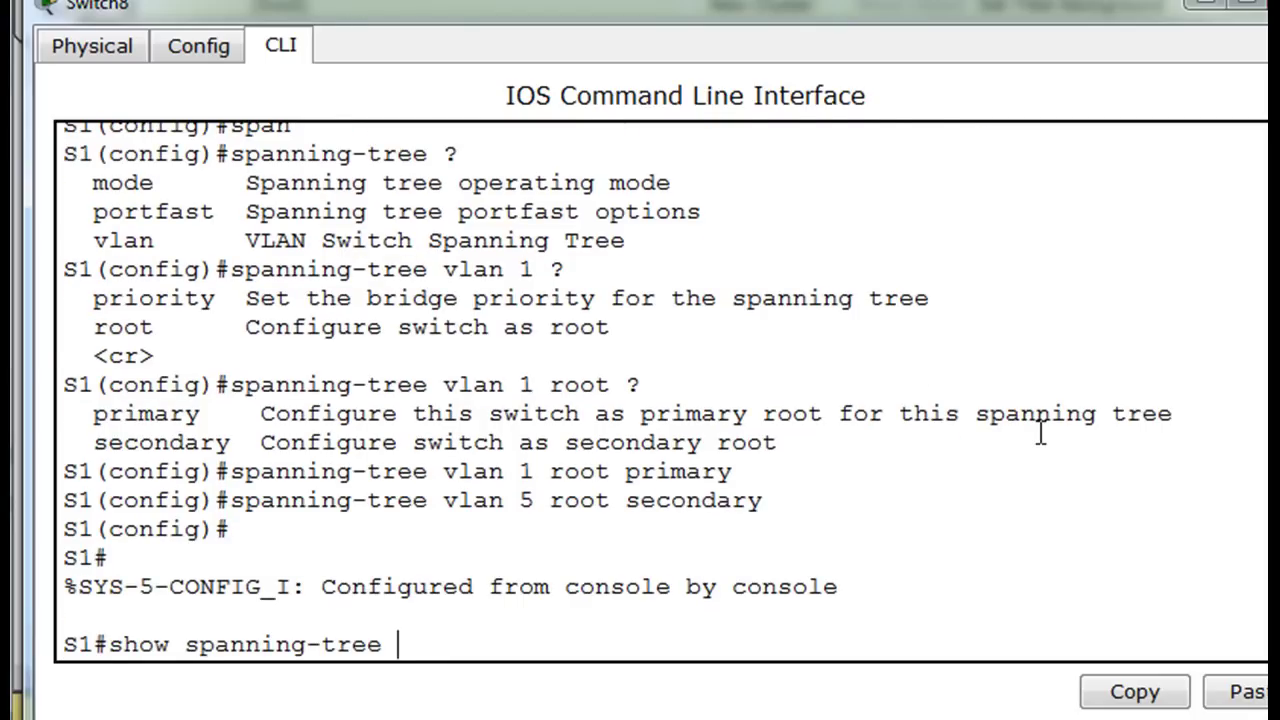
Run show spanning-tree and confirm S1 (DDED) is VLAN 1 root, Gi3/1 forwarding, Gi1/1 blocking
key("Return")
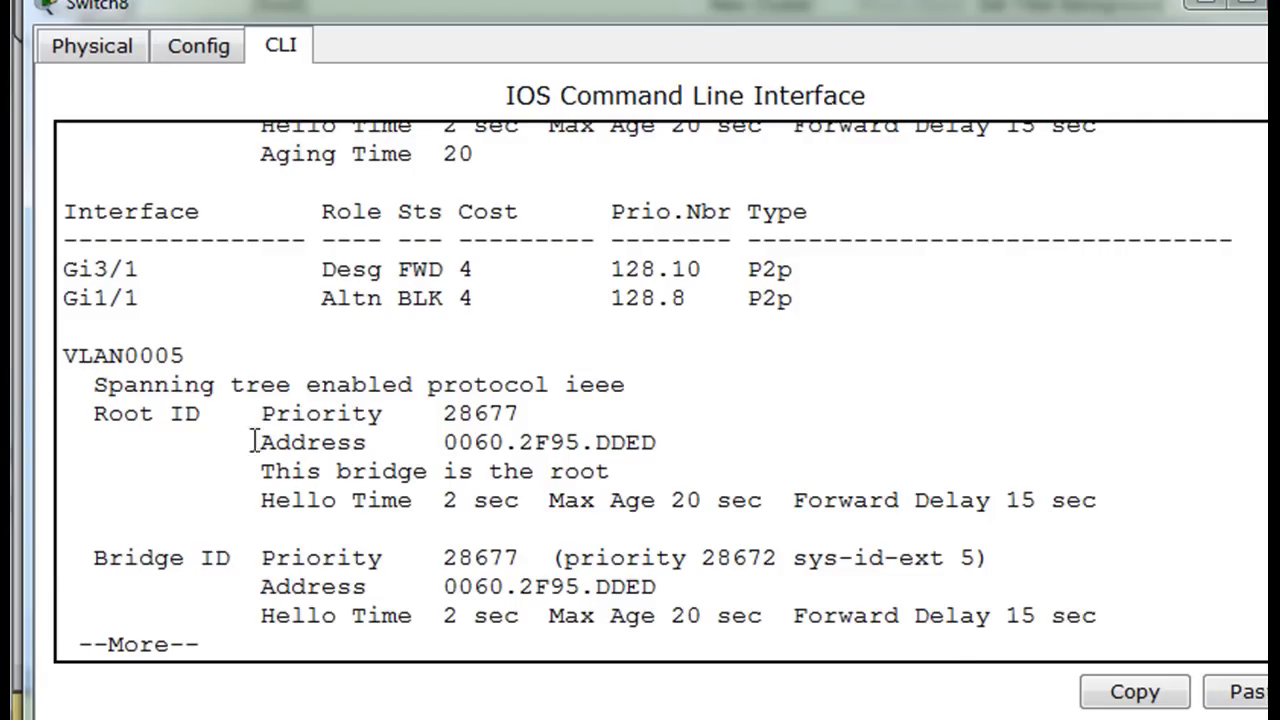
key("space")
scroll(634, 613, "up", 7)
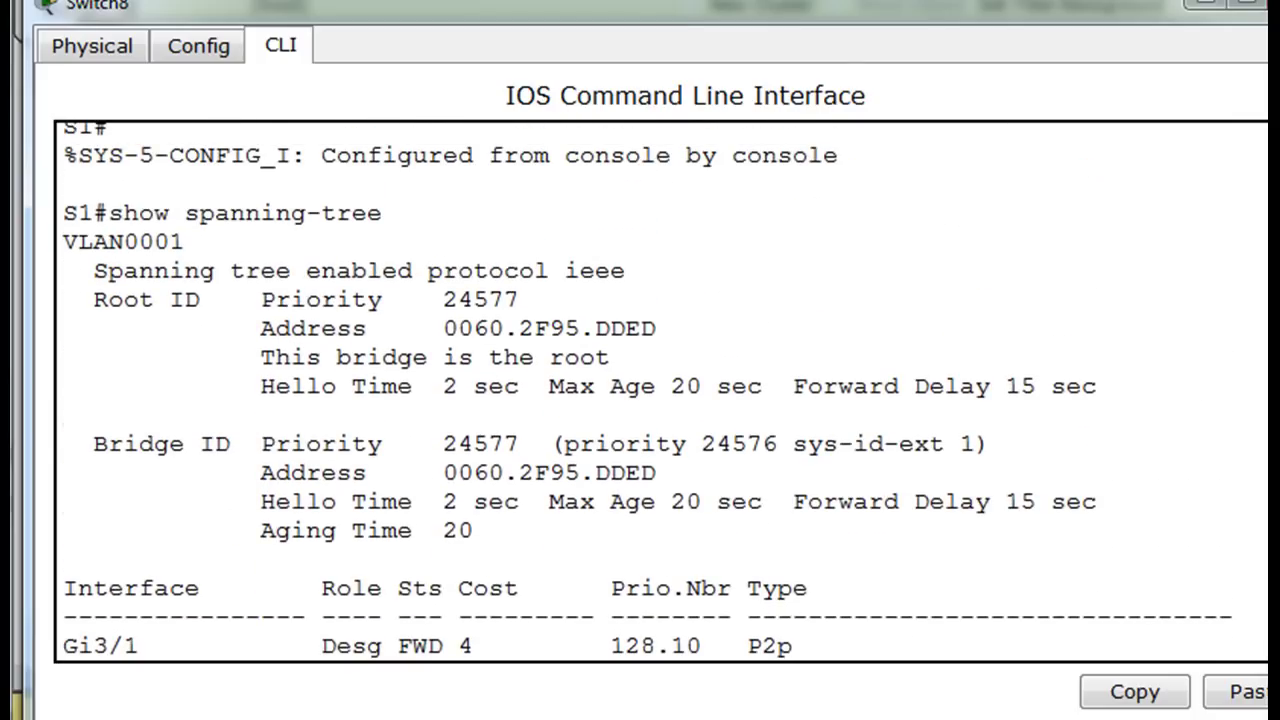
scroll(1077, 551, "down", 7)
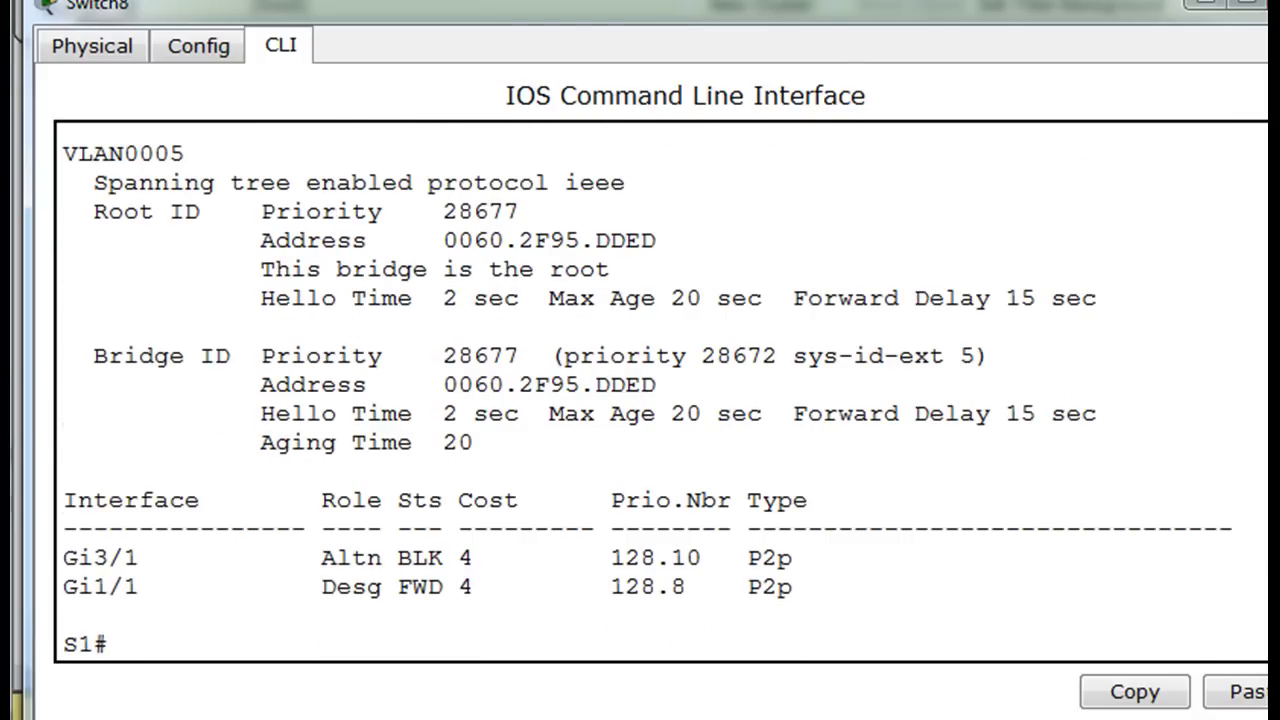
scroll(647, 390, "up", 7)
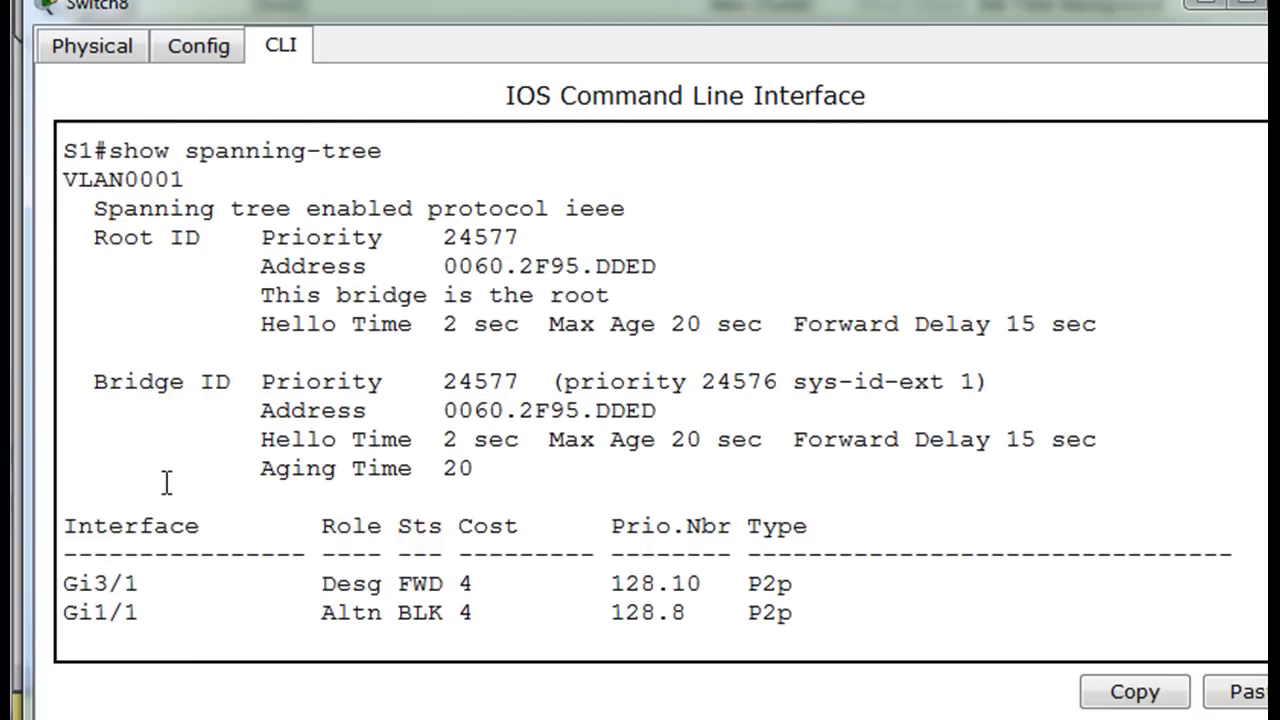
left_click_drag(62, 178, 238, 185)
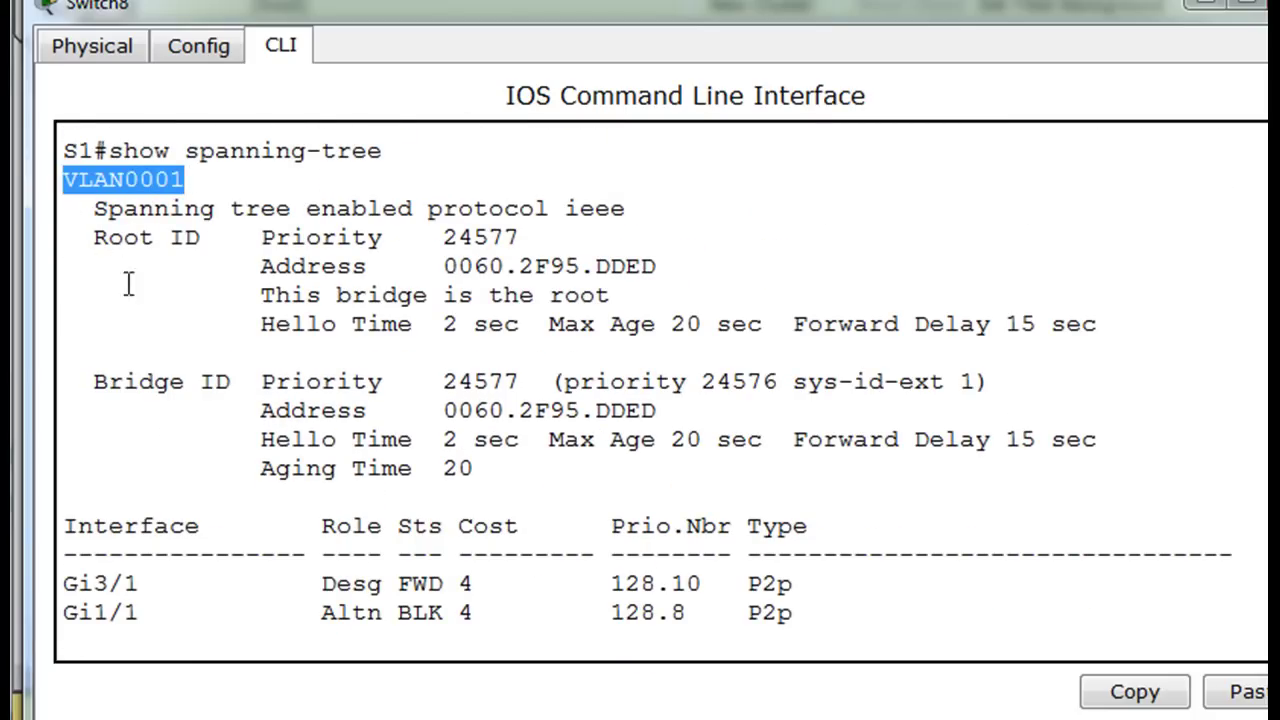
left_click_drag(596, 266, 687, 267)
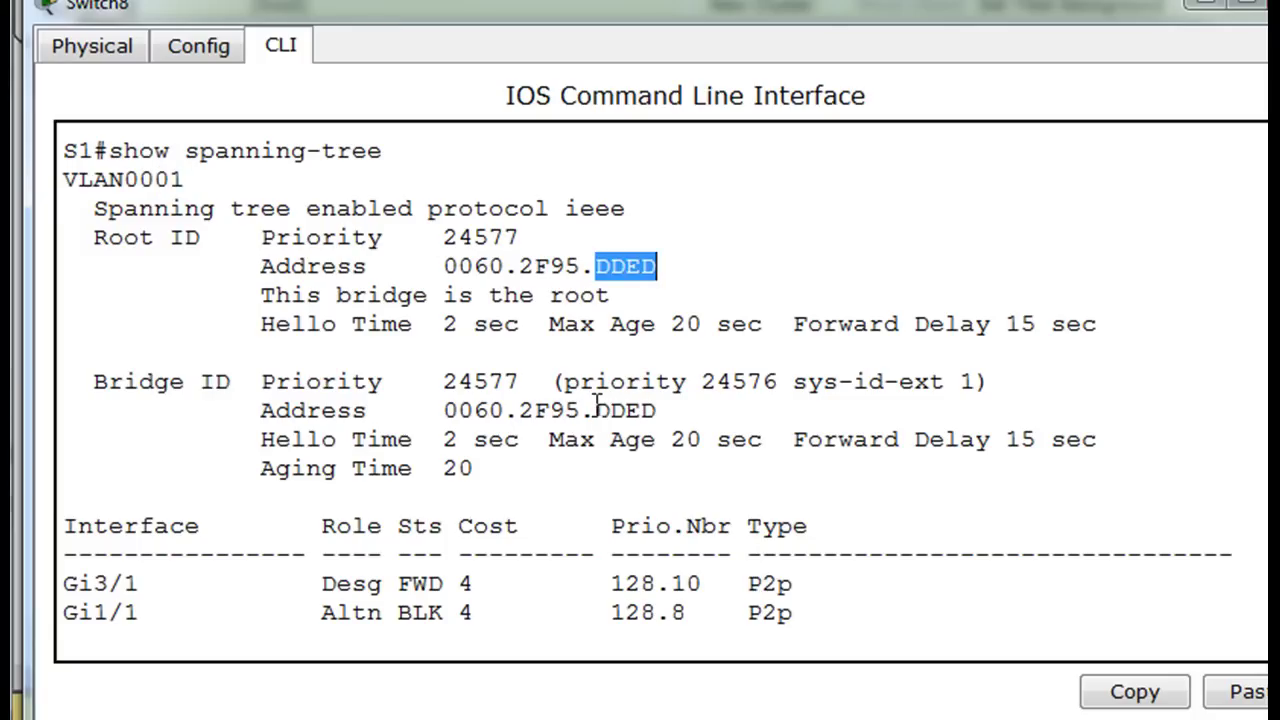
left_click_drag(595, 410, 677, 410)
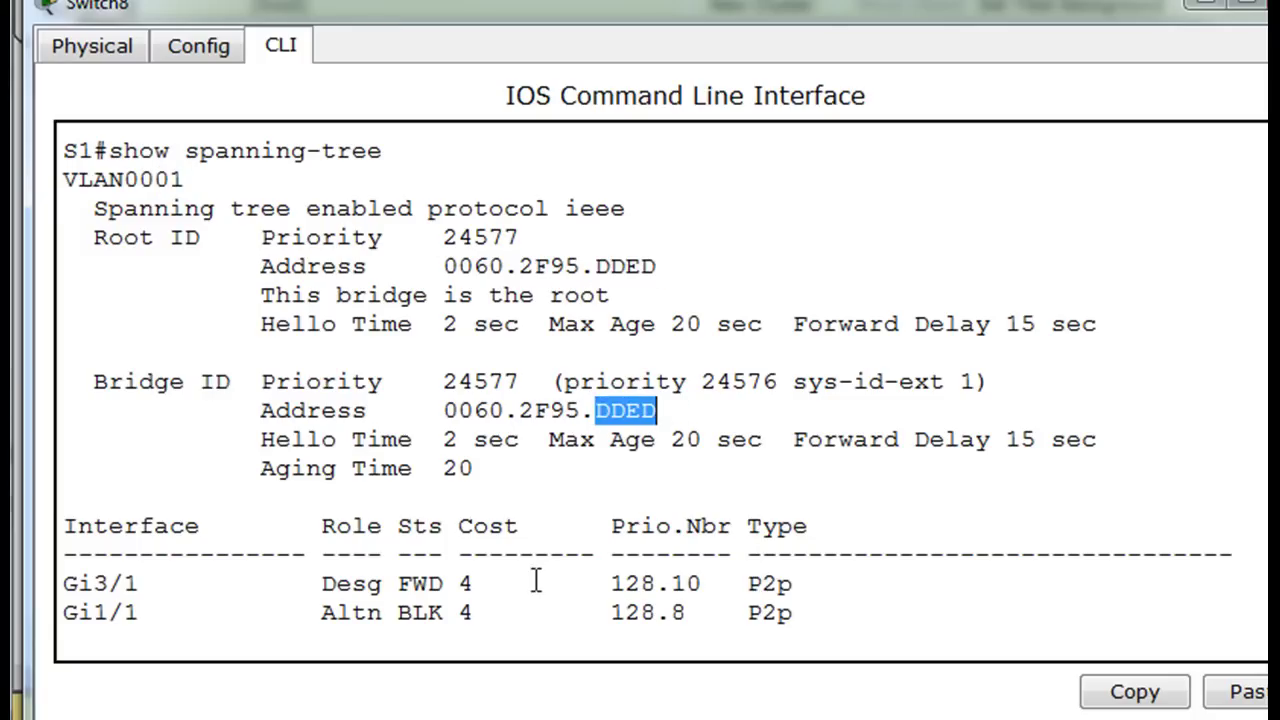
left_click(245, 585)
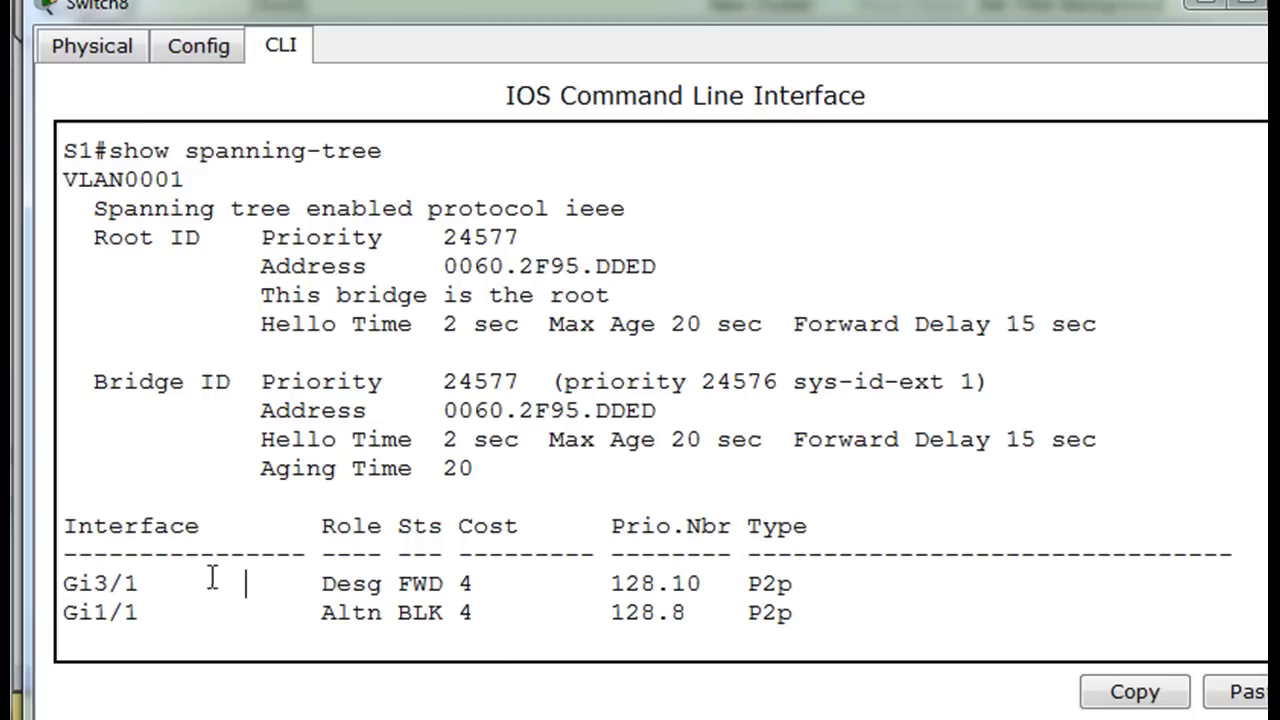
left_click_drag(386, 586, 536, 590)
left_click_drag(385, 610, 513, 612)
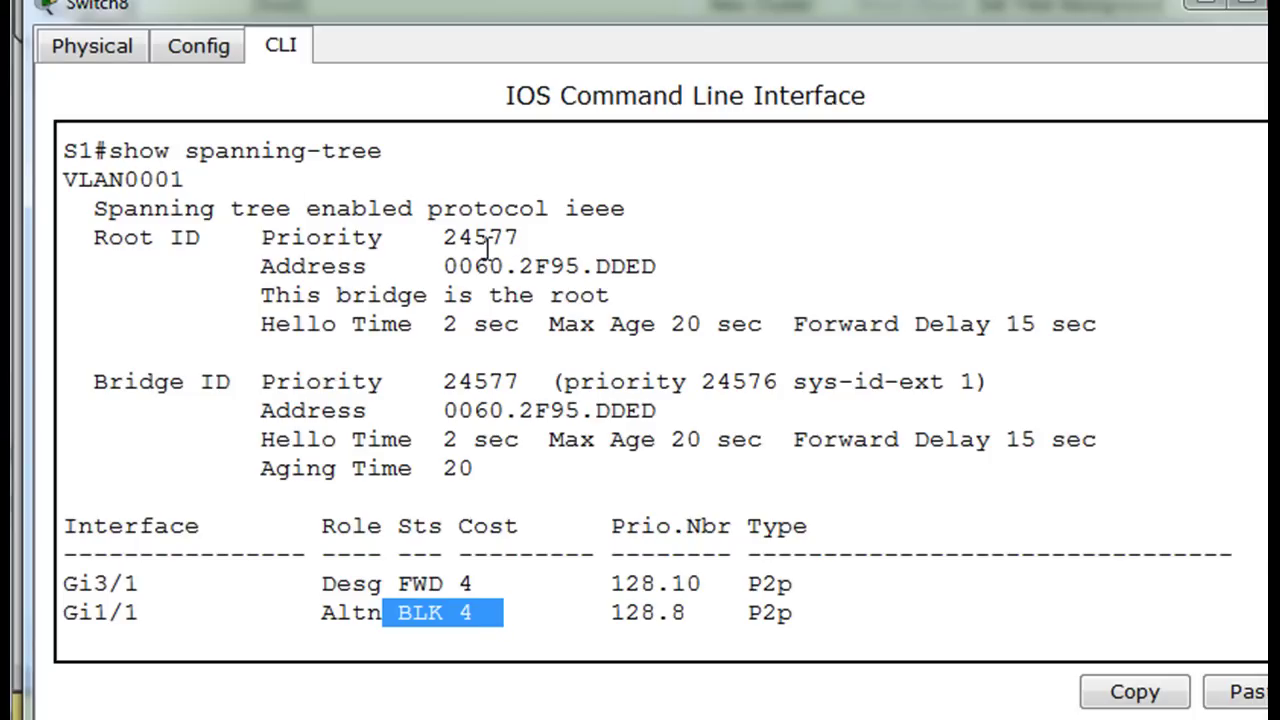
scroll(648, 384, "down", 3)
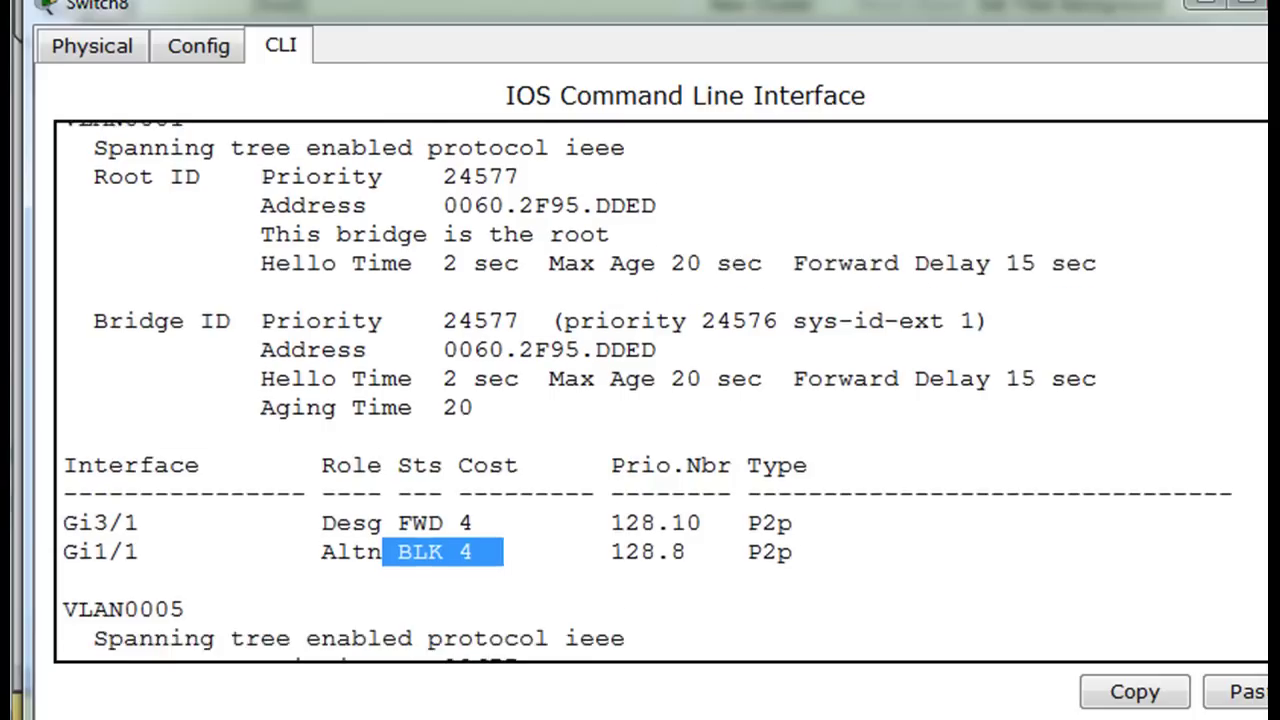
scroll(505, 339, "down", 6)
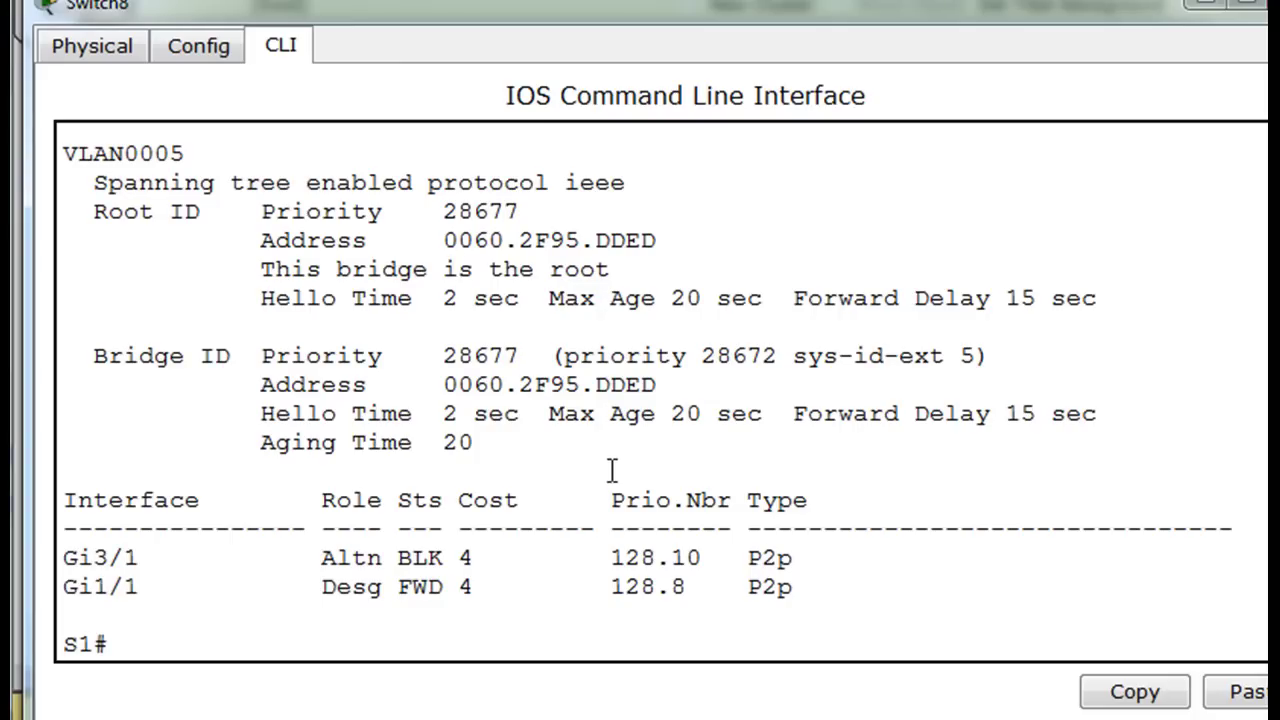
left_click_drag(265, 555, 576, 617)
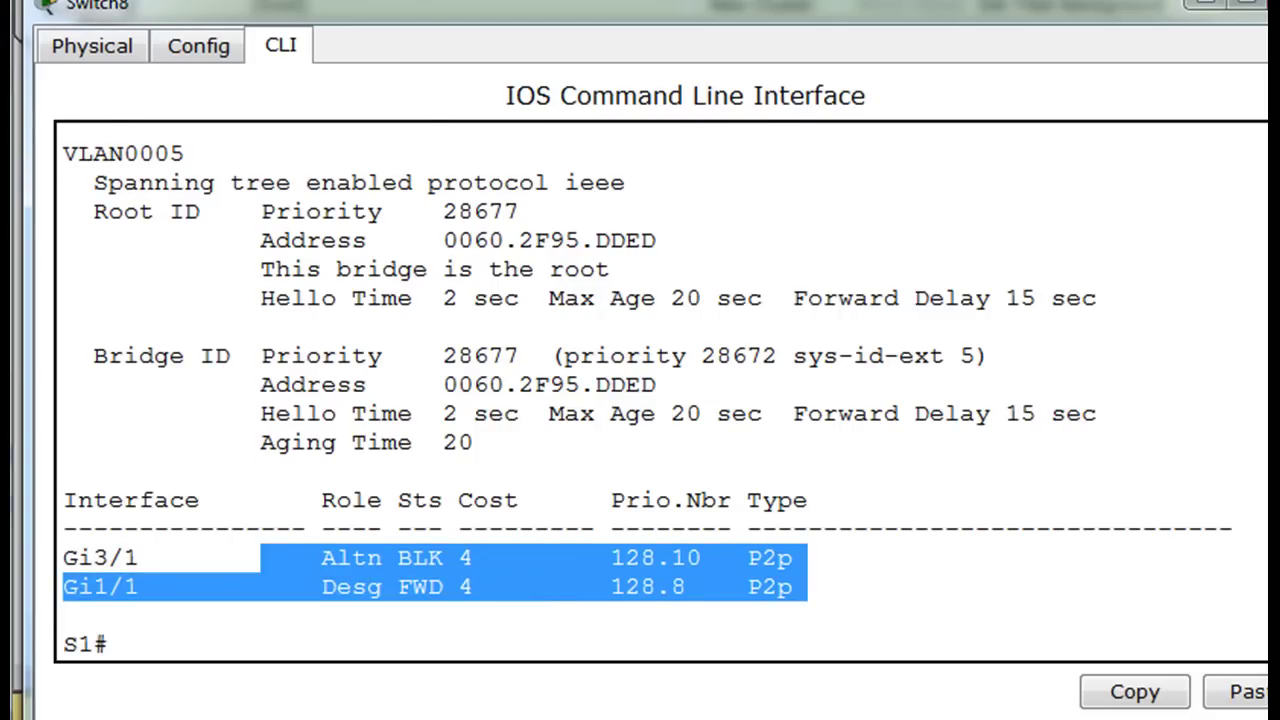
scroll(647, 394, "up", 9)
scroll(647, 394, "down", 7)
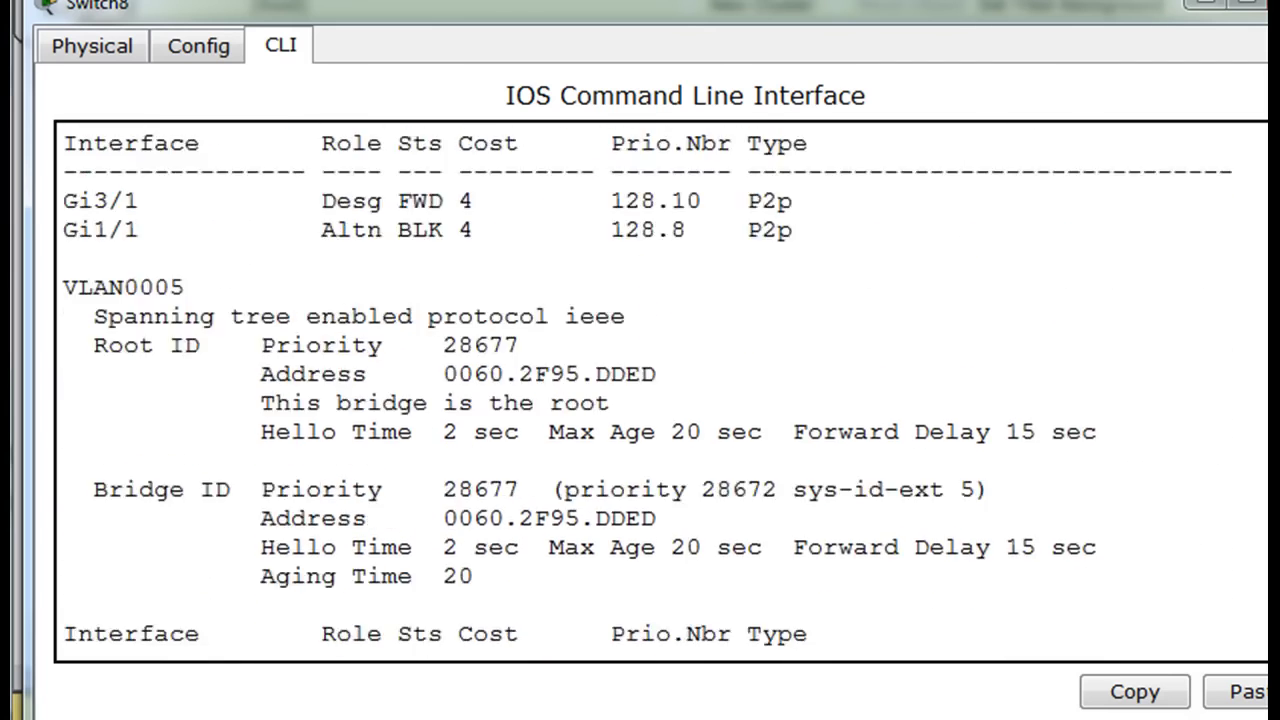